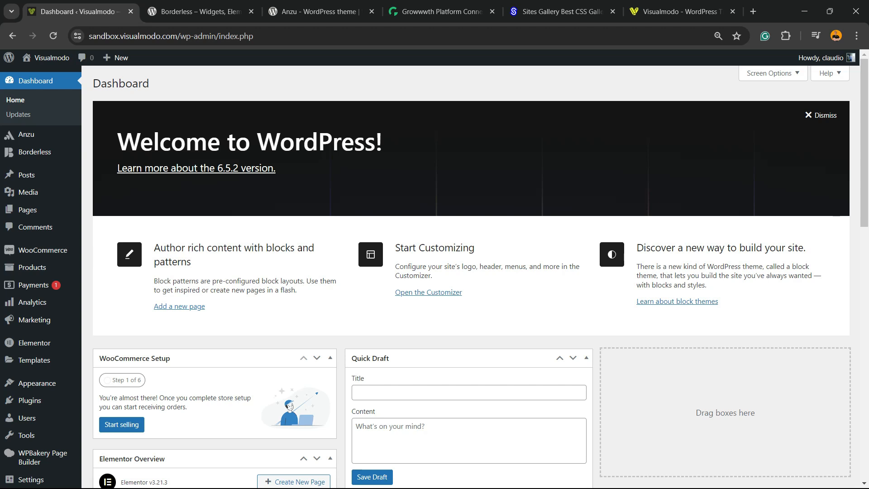
{"action": "scroll", "coordinate": [471, 272], "scroll_direction": "down", "scroll_amount": 10}
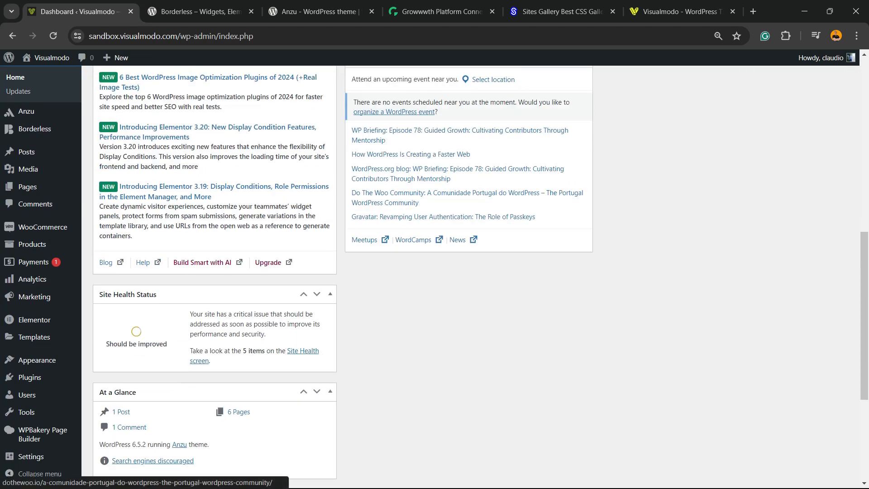
{"action": "scroll", "coordinate": [466, 197], "scroll_direction": "up", "scroll_amount": 10}
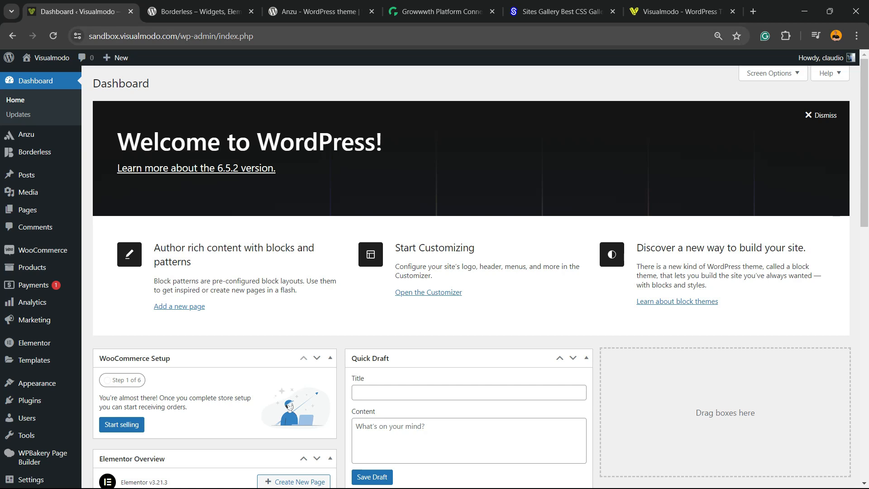
Open the page for adding new plugins and search for "Social Snap".
{"action": "scroll", "coordinate": [18, 150], "scroll_direction": "down", "scroll_amount": 2}
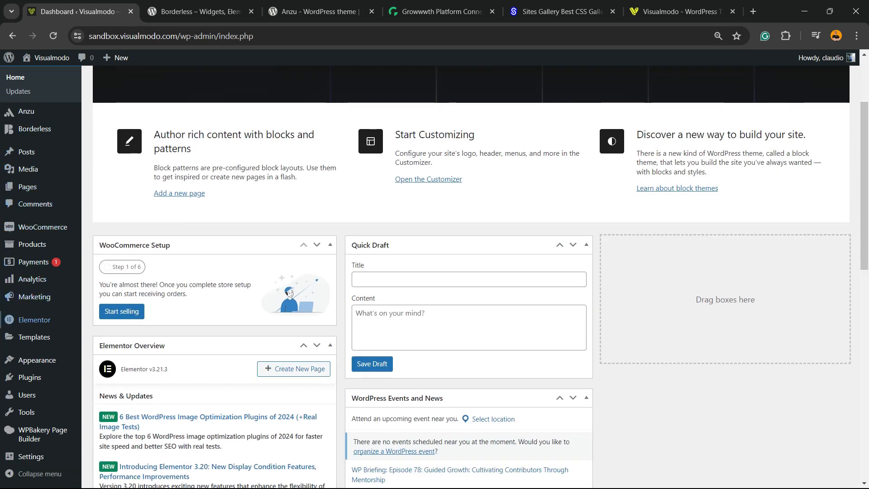
{"action": "mouse_move", "coordinate": [31, 377]}
{"action": "key", "text": "ctrl"}
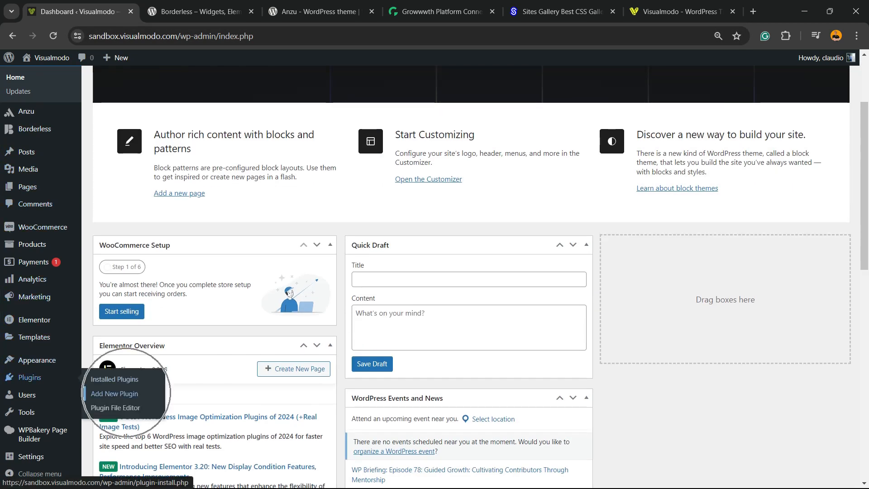
{"action": "left_click", "coordinate": [127, 392]}
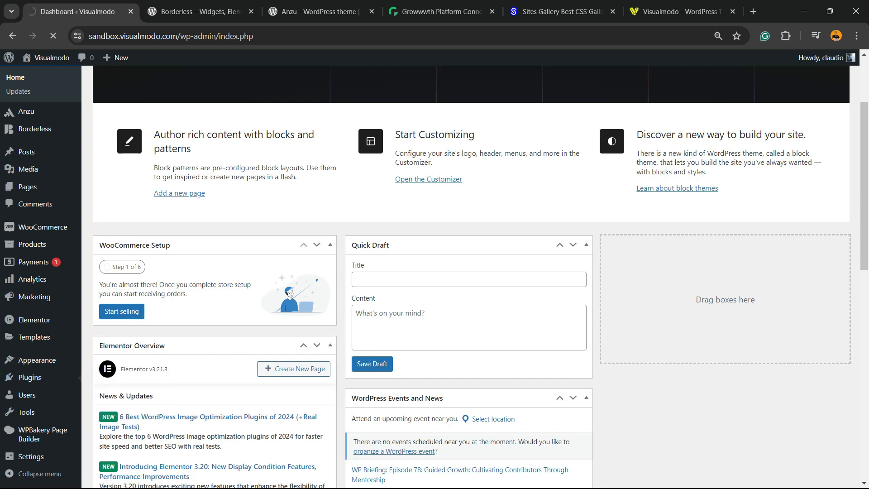
{"action": "key", "text": "ctrl+plus"}
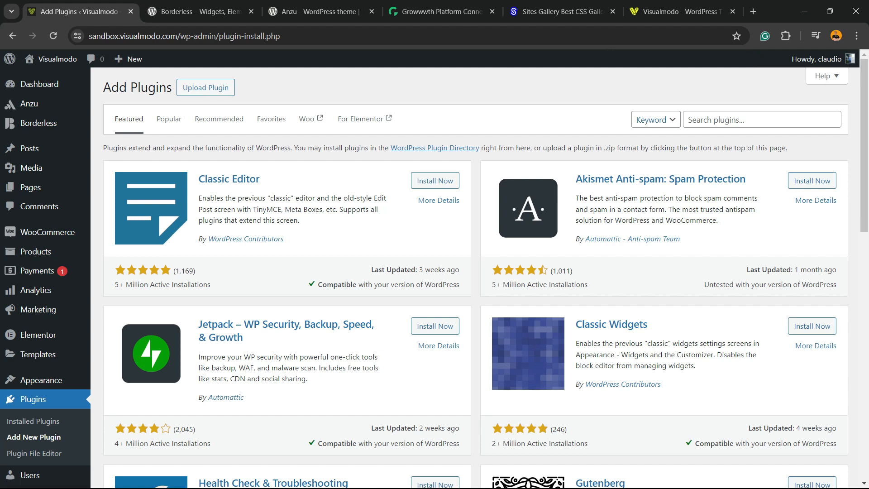
{"action": "left_click", "coordinate": [722, 119]}
{"action": "type", "text": "Social Snap"}
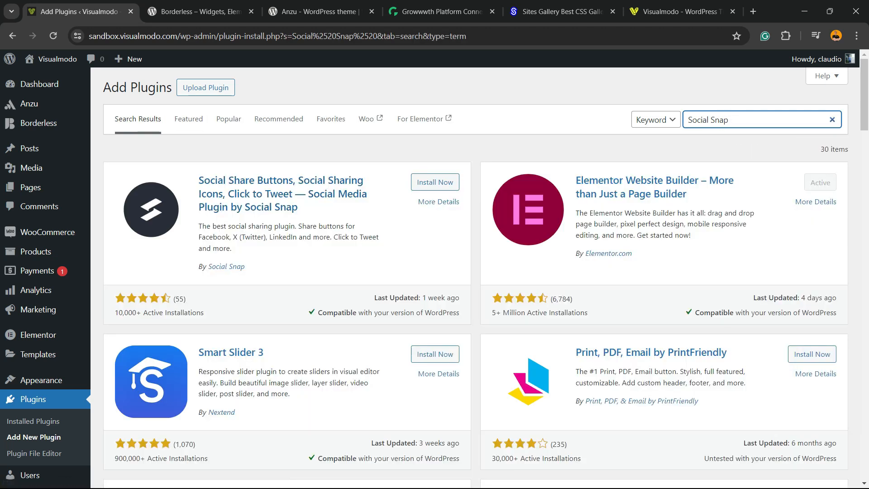
Install and activate the Social Share Buttons plugin by Social Snap.
{"action": "left_click_drag", "start_coordinate": [199, 180], "coordinate": [223, 180]}
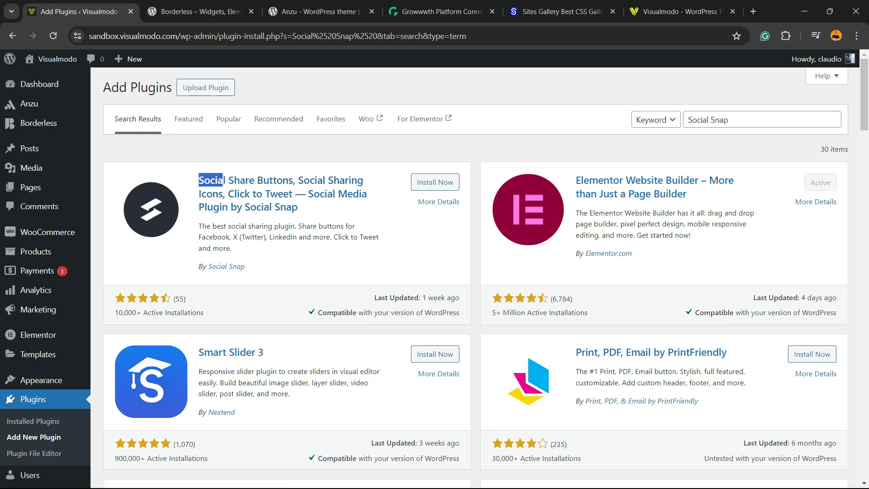
{"action": "left_click", "coordinate": [223, 168]}
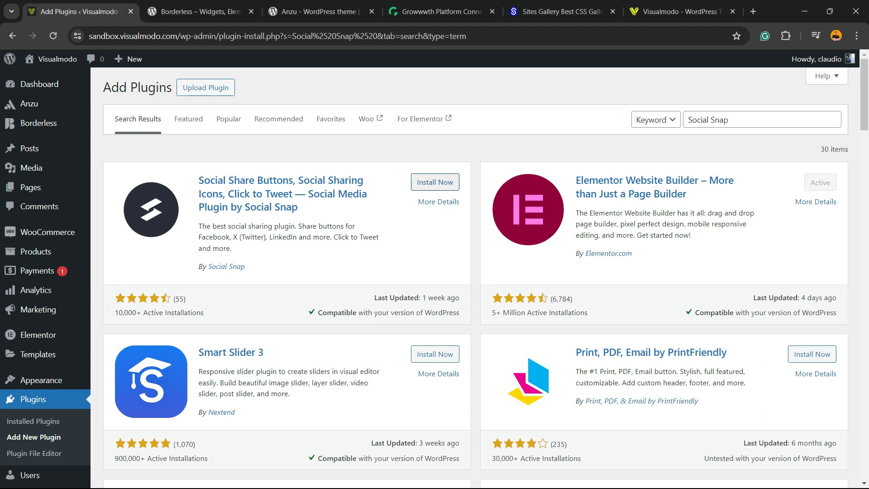
{"action": "left_click", "coordinate": [435, 182]}
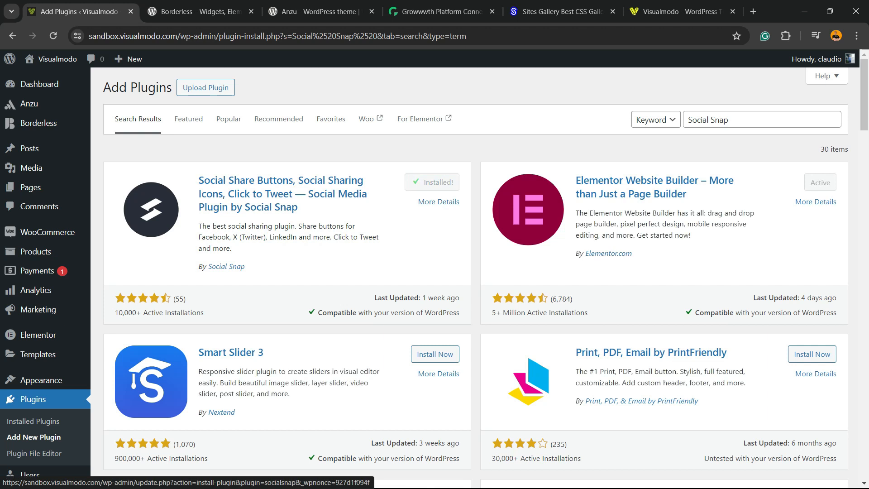
{"action": "left_click", "coordinate": [432, 182]}
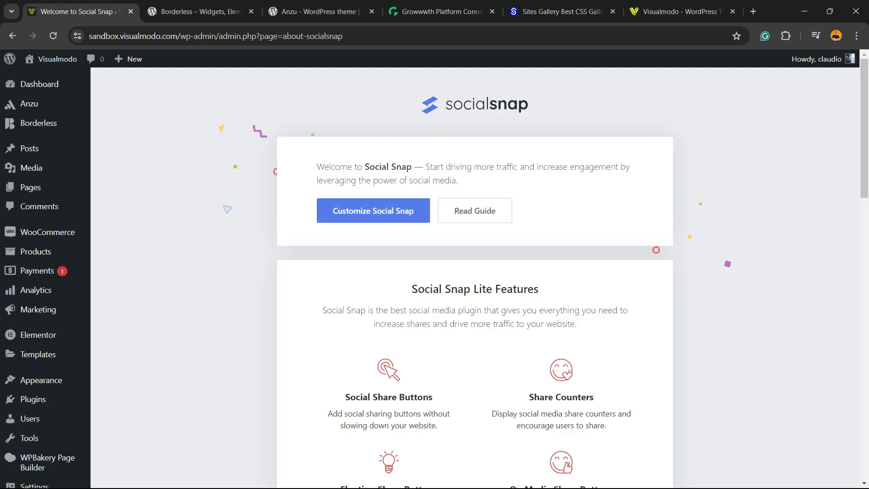
Start customizing Social Snap from its welcome page and open the Social Sharing settings.
{"action": "scroll", "coordinate": [474, 275], "scroll_direction": "down", "scroll_amount": 15}
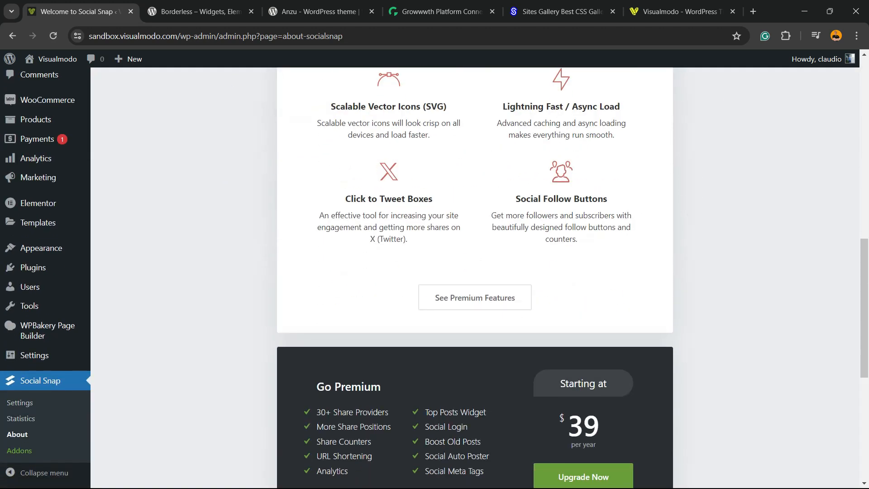
{"action": "scroll", "coordinate": [474, 276], "scroll_direction": "up", "scroll_amount": 15}
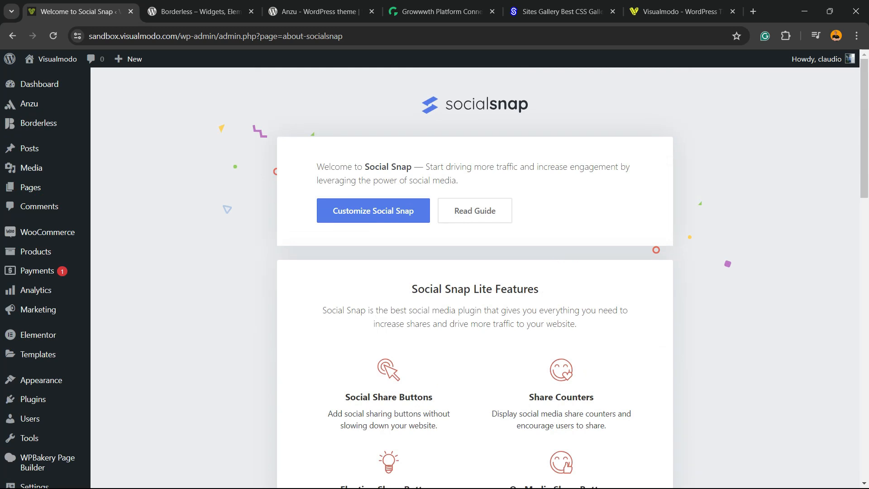
{"action": "left_click", "coordinate": [368, 212]}
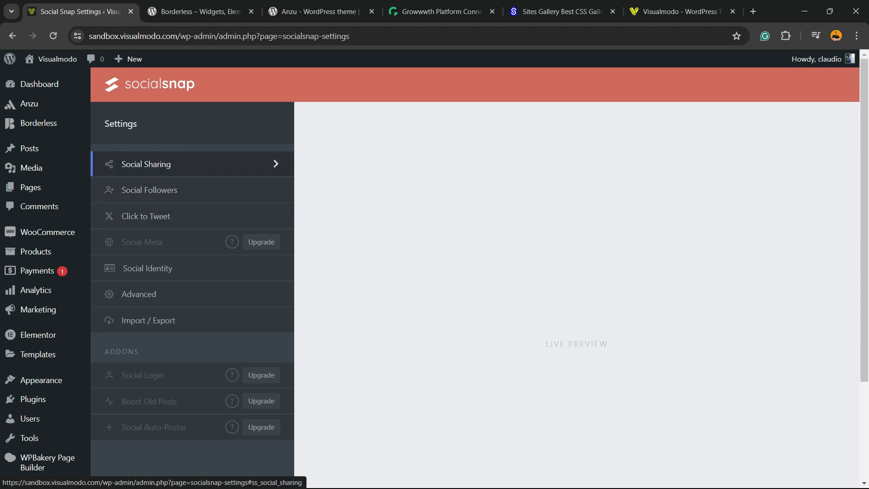
{"action": "left_click", "coordinate": [190, 164]}
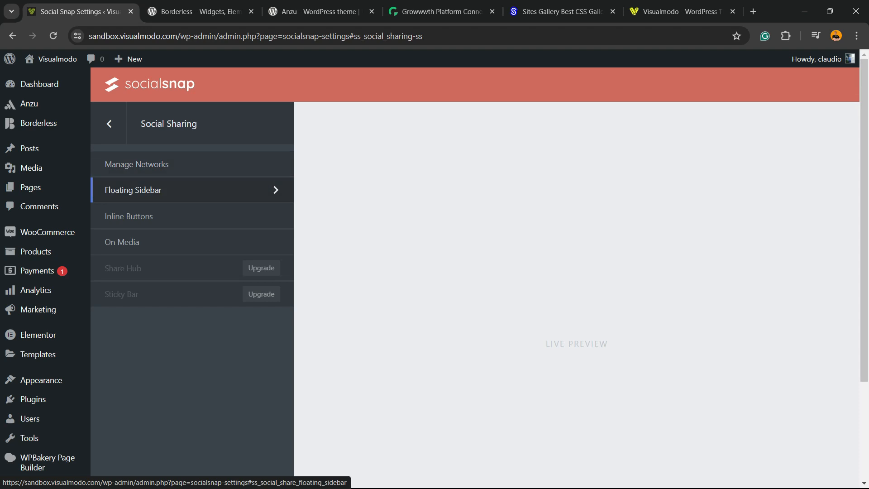
Look over the Floating Sidebar options and return to the Social Sharing settings.
{"action": "left_click", "coordinate": [190, 190]}
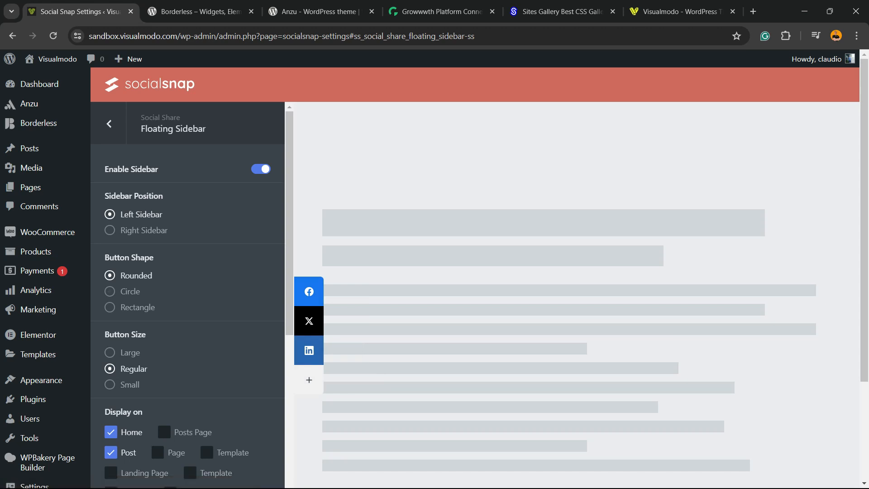
{"action": "left_click", "coordinate": [261, 169]}
{"action": "left_click", "coordinate": [109, 123]}
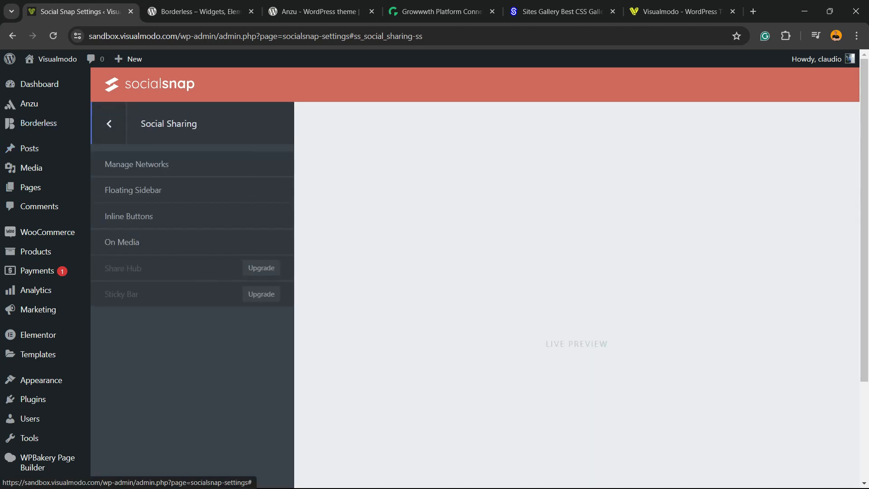
Add Mix, Email and Print to the managed share networks.
{"action": "left_click", "coordinate": [136, 164]}
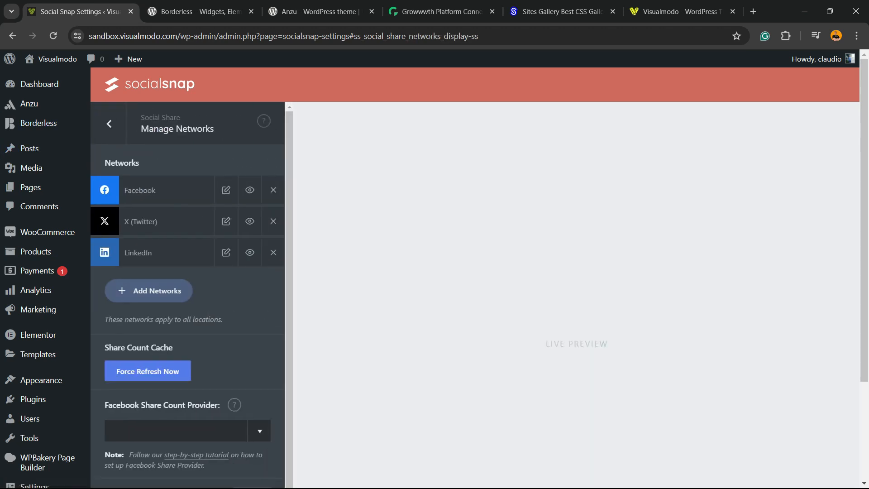
{"action": "left_click", "coordinate": [150, 290]}
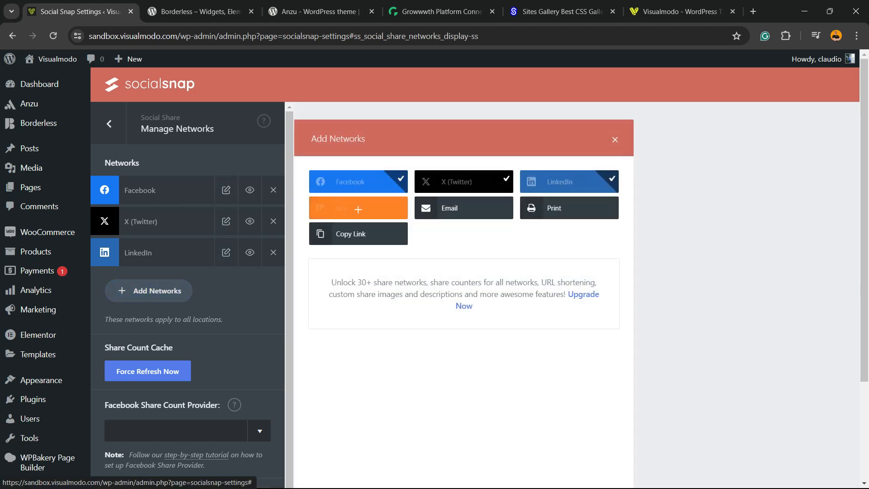
{"action": "left_click", "coordinate": [358, 209]}
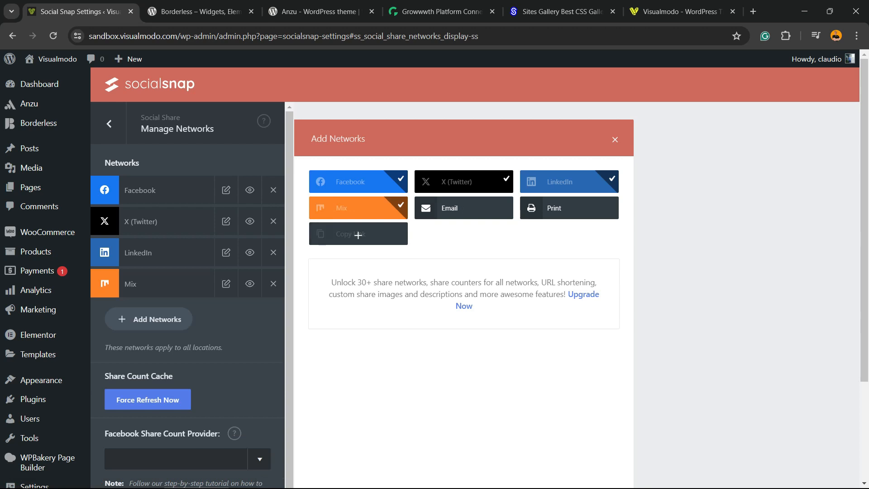
{"action": "left_click", "coordinate": [448, 208]}
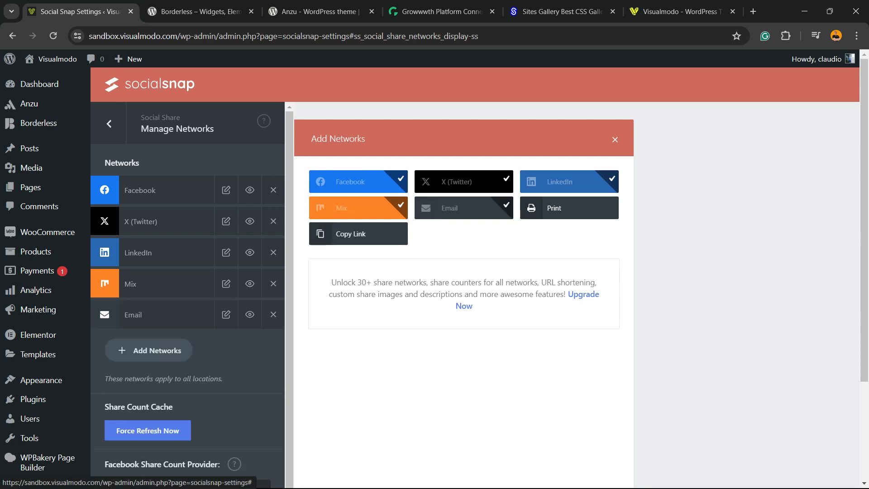
{"action": "left_click", "coordinate": [547, 207]}
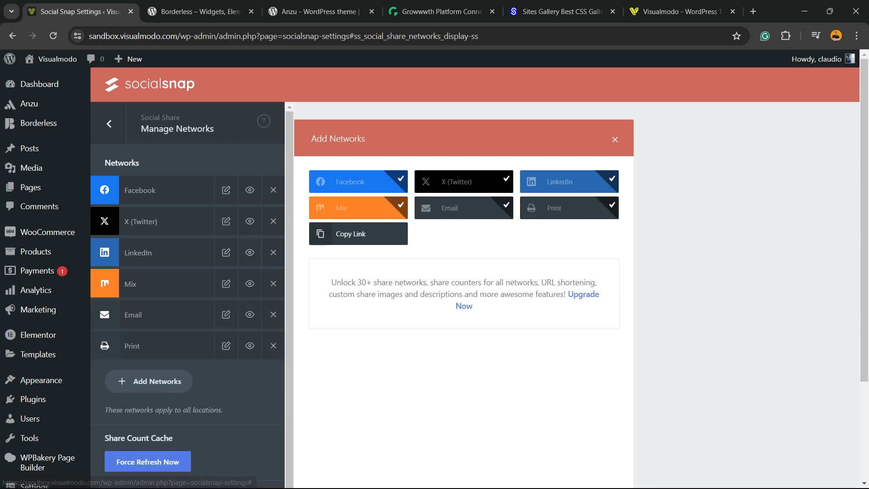
Examine the Email network's label field and the desktop and mobile visibility options of the listed networks.
{"action": "left_click", "coordinate": [142, 314]}
{"action": "double_click", "coordinate": [140, 315]}
{"action": "left_click", "coordinate": [142, 314]}
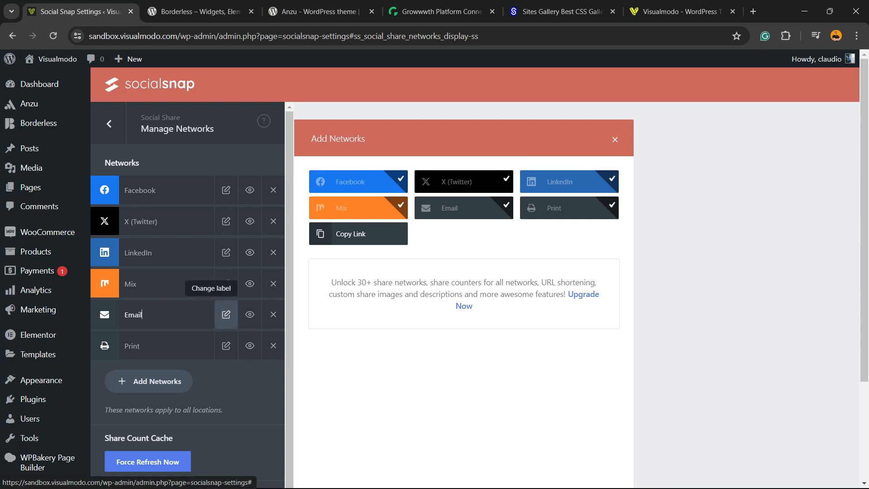
{"action": "left_click", "coordinate": [250, 314]}
{"action": "left_click", "coordinate": [250, 283]}
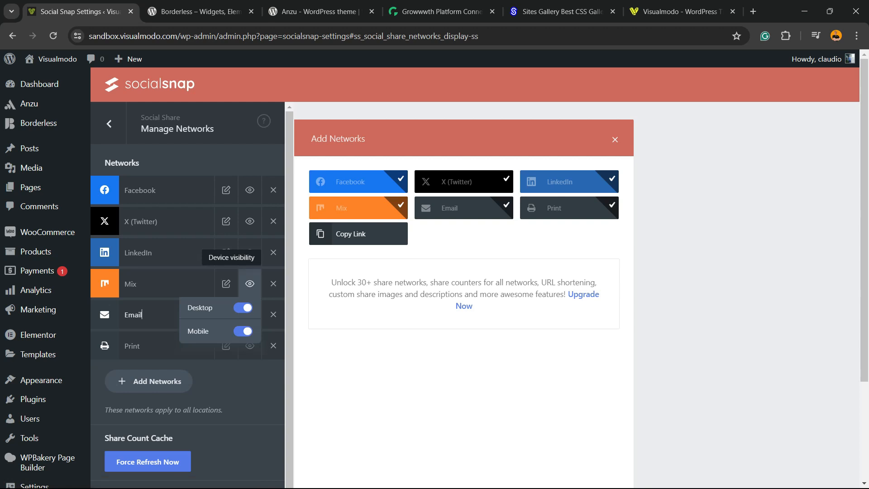
{"action": "left_click", "coordinate": [250, 252]}
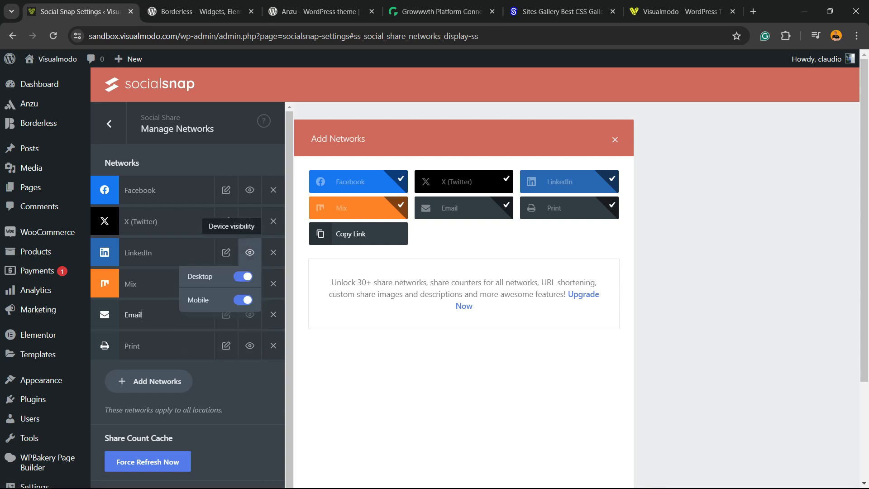
{"action": "left_click", "coordinate": [250, 221]}
{"action": "left_click", "coordinate": [250, 283]}
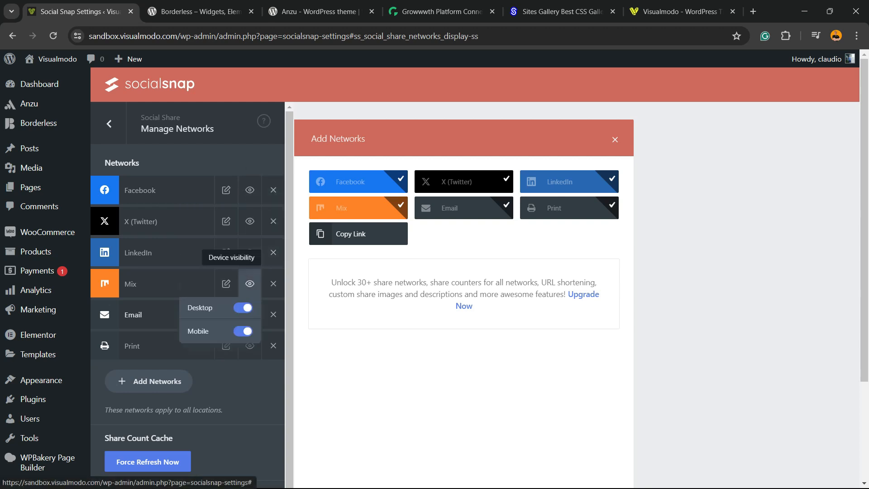
Save the changes to the managed share networks.
{"action": "scroll", "coordinate": [250, 283], "scroll_direction": "down", "scroll_amount": 2}
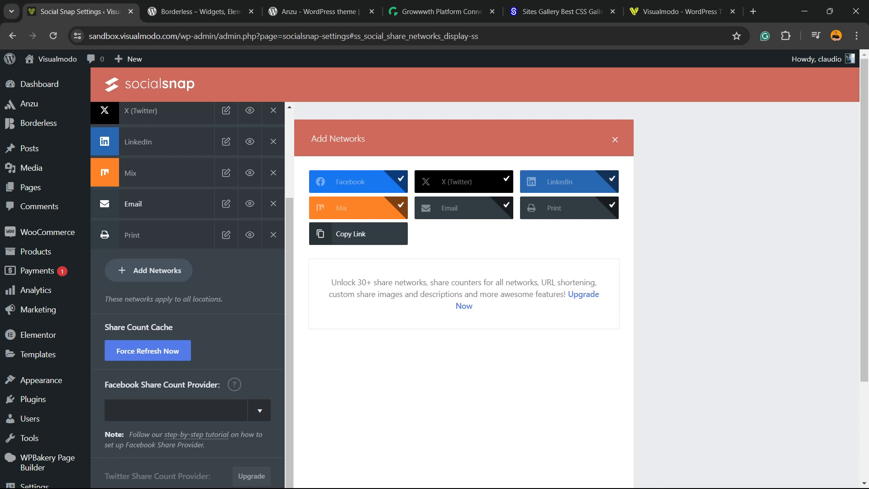
{"action": "scroll", "coordinate": [435, 278], "scroll_direction": "down", "scroll_amount": 2}
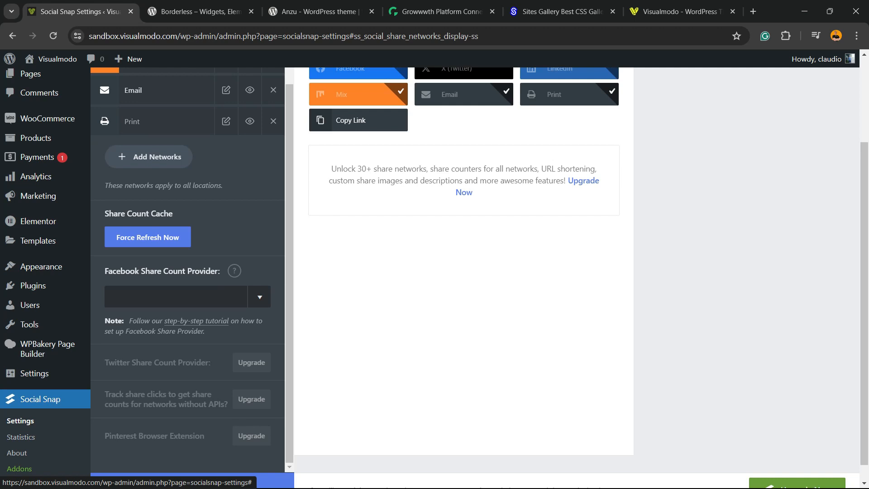
{"action": "scroll", "coordinate": [103, 80], "scroll_direction": "down", "scroll_amount": 1}
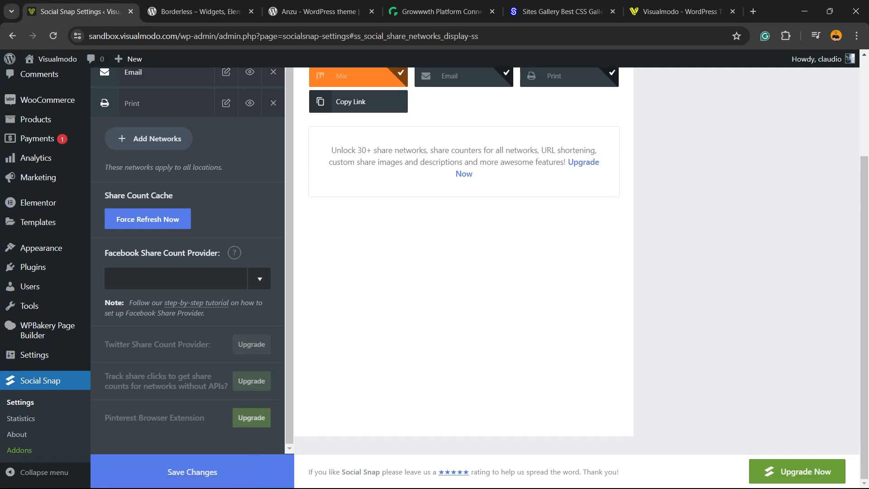
{"action": "left_click", "coordinate": [193, 471]}
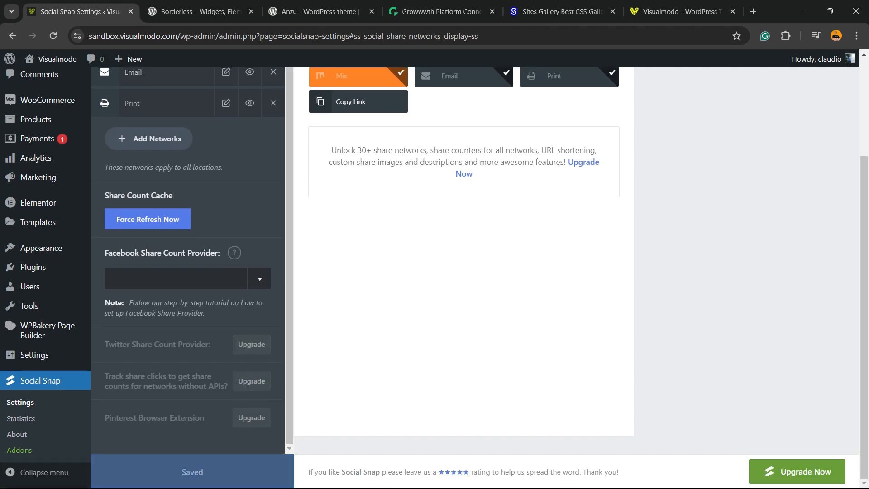
Leave the network management settings and open the Inline Buttons settings of Social Sharing.
{"action": "scroll", "coordinate": [103, 173], "scroll_direction": "up", "scroll_amount": 2}
{"action": "scroll", "coordinate": [103, 172], "scroll_direction": "up", "scroll_amount": 3}
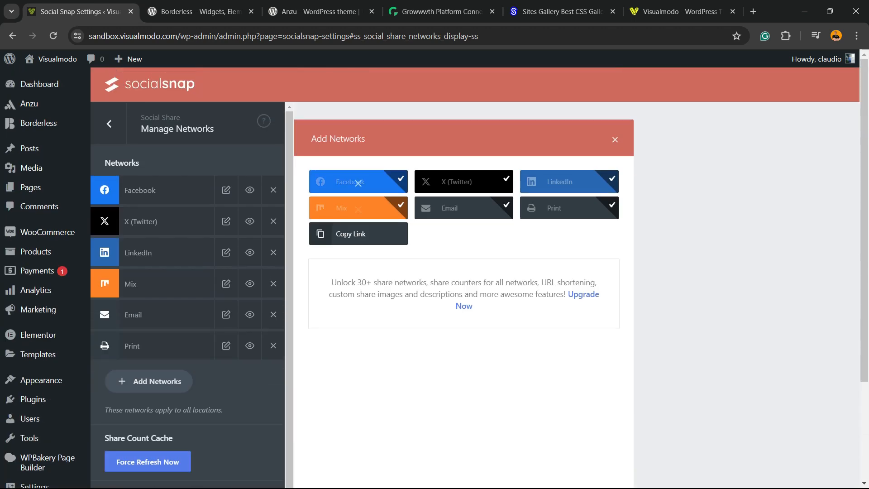
{"action": "left_click", "coordinate": [109, 124]}
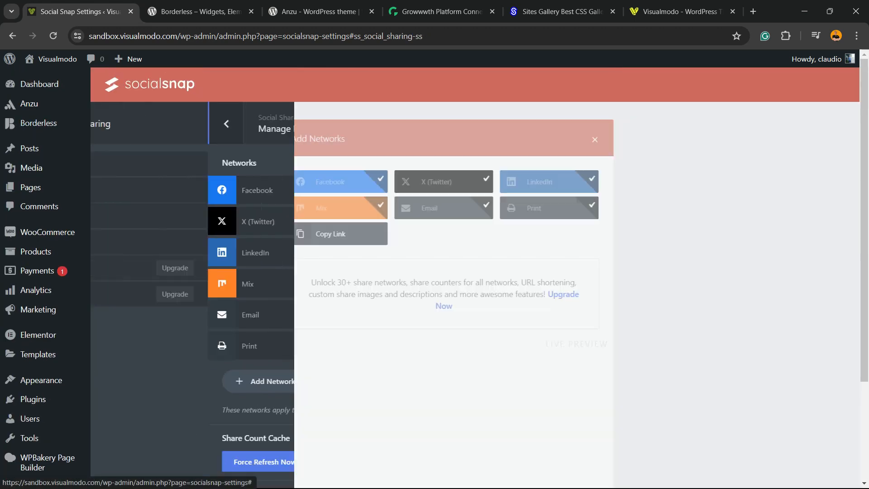
{"action": "left_click", "coordinate": [136, 163]}
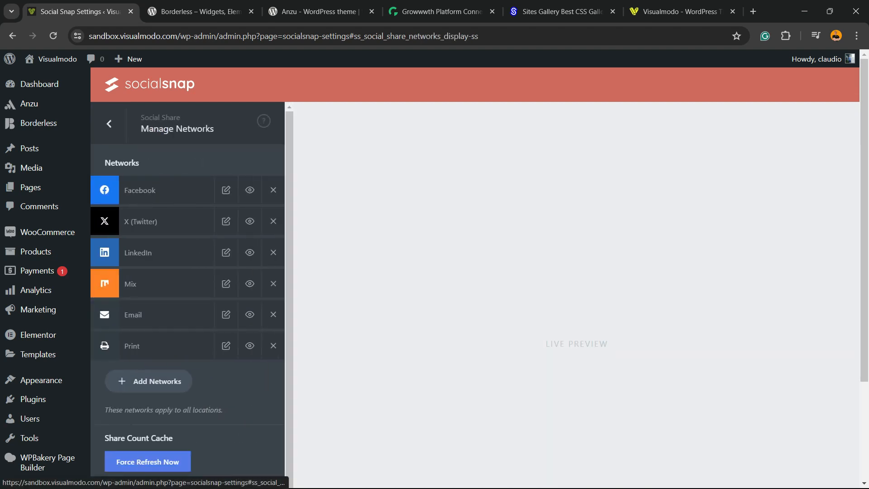
{"action": "left_click", "coordinate": [109, 124]}
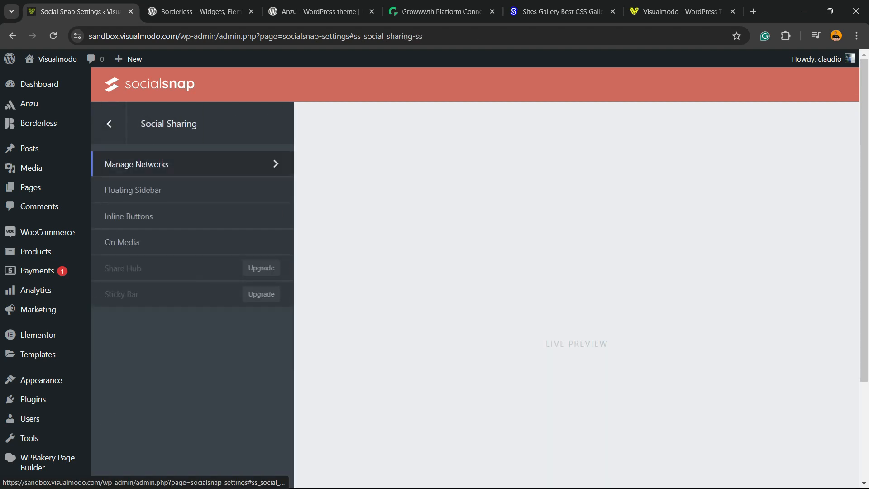
{"action": "left_click", "coordinate": [135, 215]}
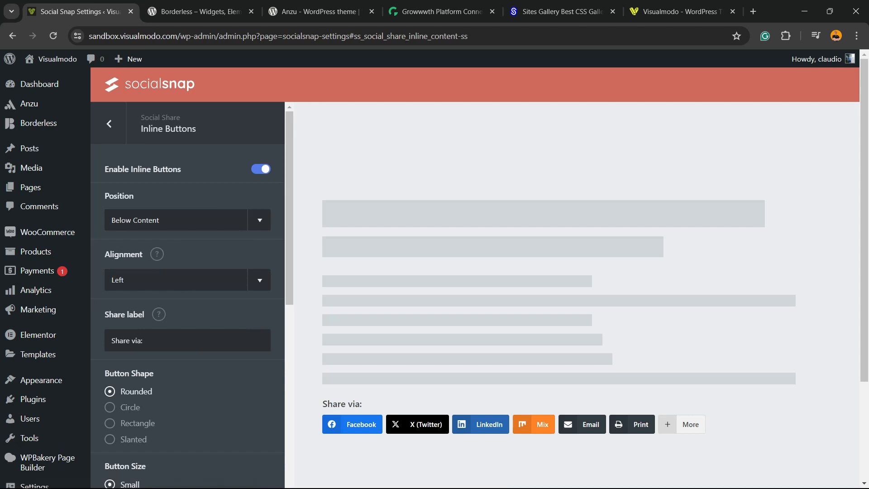
Try the Circle, Rectangle and Slanted shapes for the inline buttons and return the shape to Rounded.
{"action": "left_click", "coordinate": [261, 169]}
{"action": "left_click", "coordinate": [261, 168]}
{"action": "scroll", "coordinate": [543, 281], "scroll_direction": "down", "scroll_amount": 3}
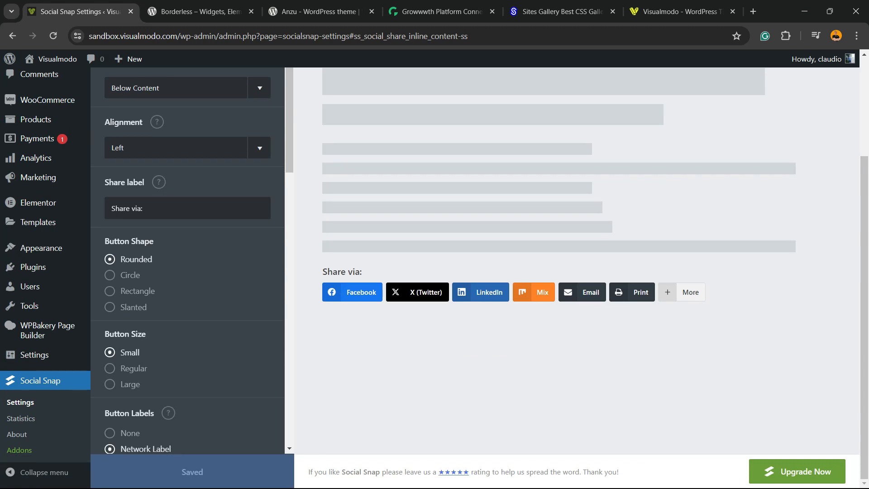
{"action": "left_click", "coordinate": [110, 275]}
{"action": "left_click", "coordinate": [110, 291]}
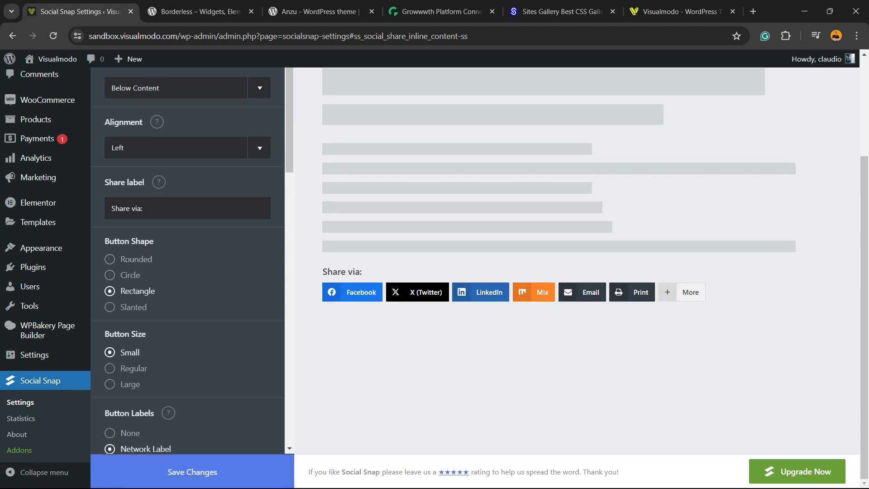
{"action": "left_click", "coordinate": [110, 307]}
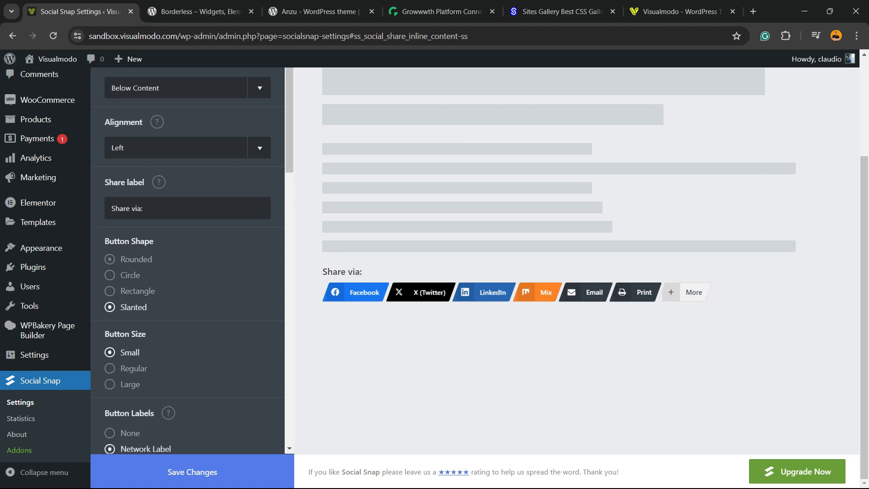
{"action": "left_click", "coordinate": [110, 258]}
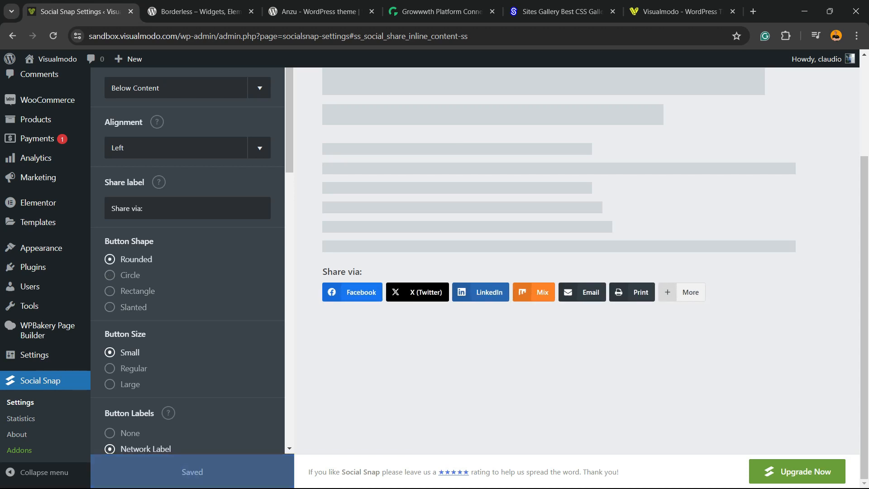
Keep the inline buttons' alignment at Left, try the Above Content and Above + Below positions, and return the position to Below Content.
{"action": "left_click", "coordinate": [260, 148]}
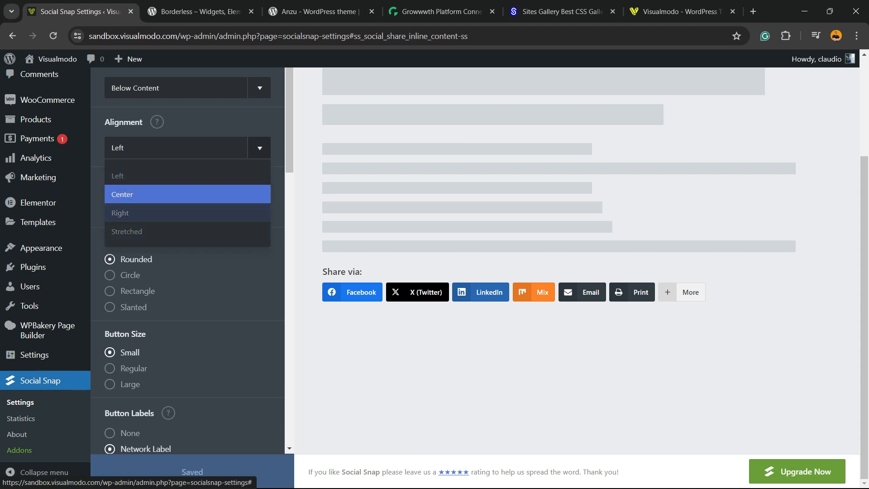
{"action": "left_click", "coordinate": [175, 176]}
{"action": "scroll", "coordinate": [176, 176], "scroll_direction": "up", "scroll_amount": 3}
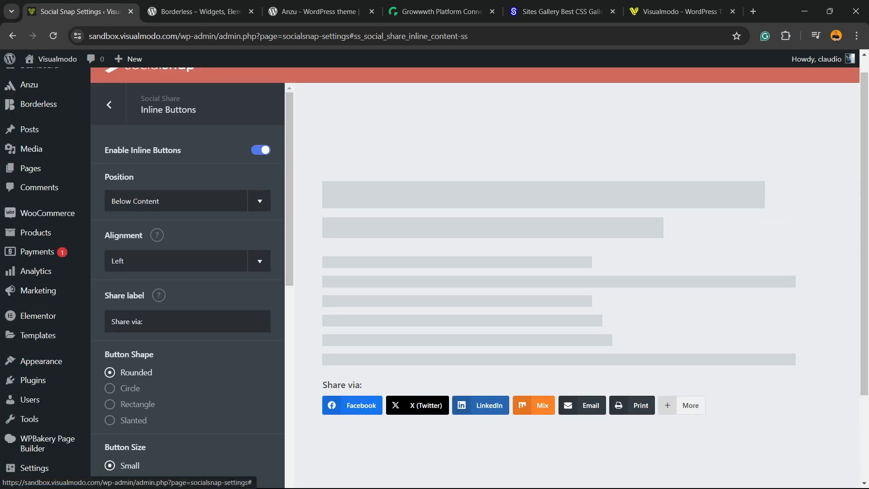
{"action": "left_click", "coordinate": [187, 200]}
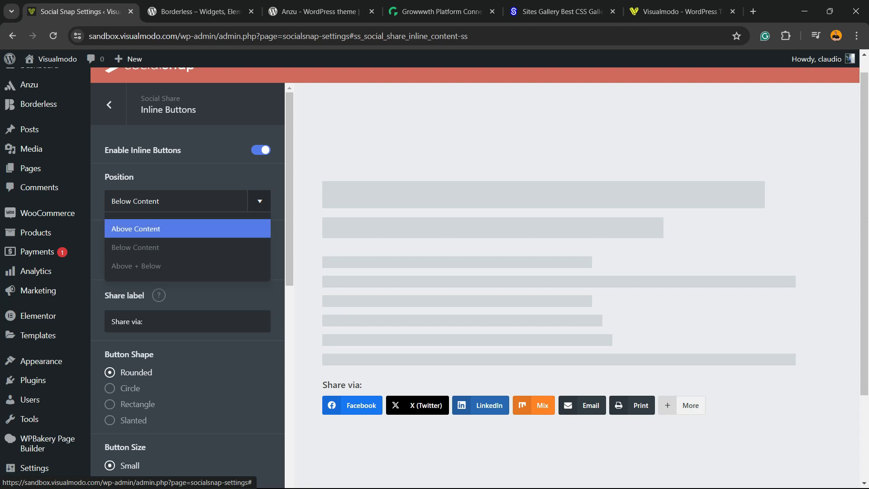
{"action": "left_click", "coordinate": [187, 228]}
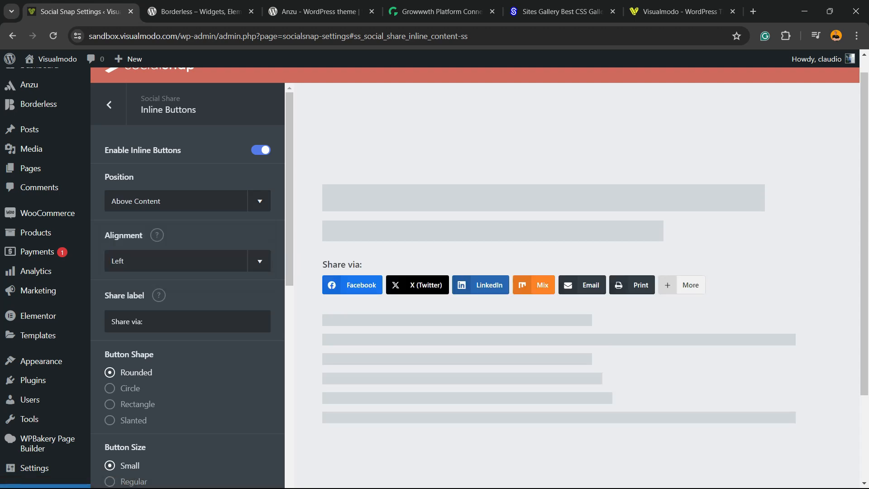
{"action": "left_click", "coordinate": [188, 201]}
{"action": "left_click", "coordinate": [187, 247]}
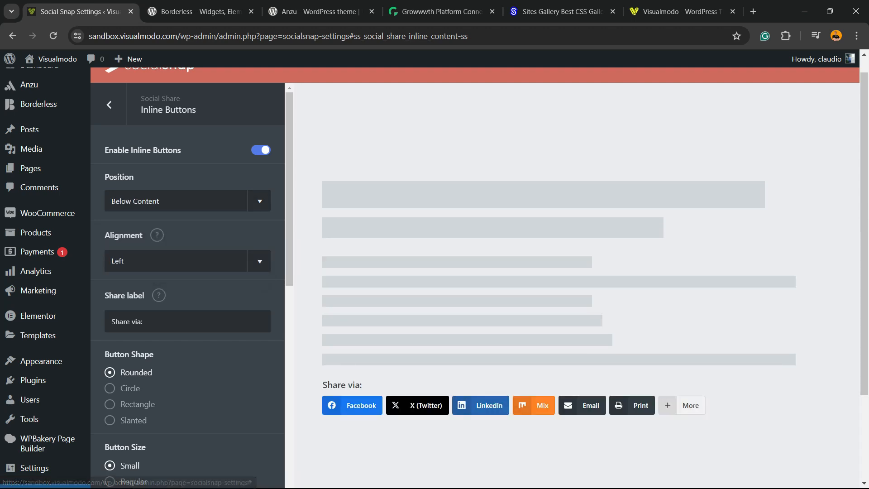
{"action": "left_click", "coordinate": [187, 201]}
{"action": "left_click", "coordinate": [188, 263]}
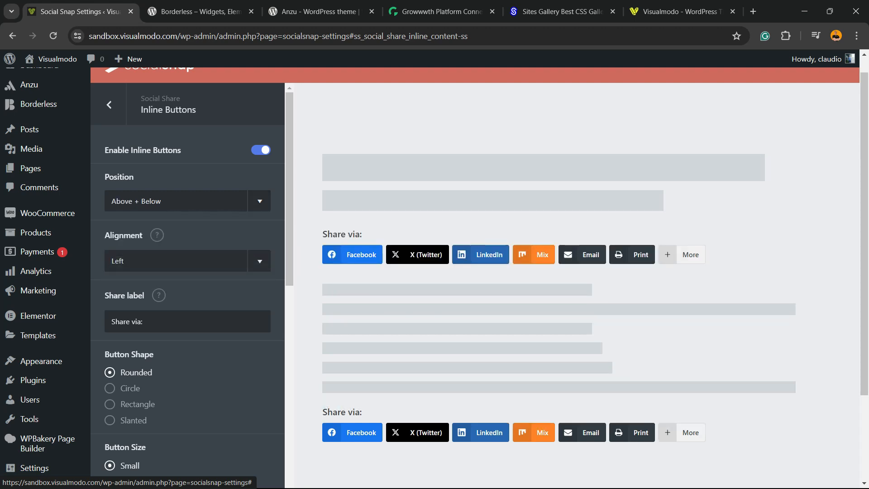
{"action": "left_click", "coordinate": [187, 200]}
{"action": "left_click", "coordinate": [187, 245]}
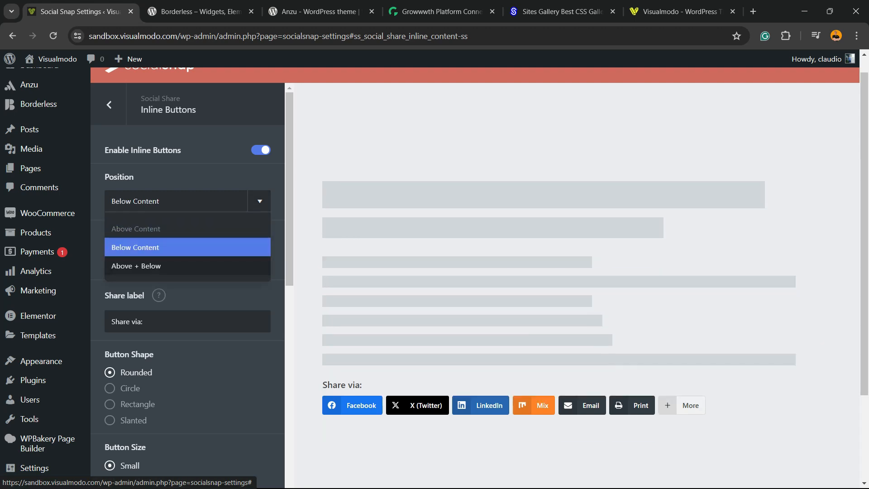
Try the Large size for the inline buttons and set the button size to Regular.
{"action": "scroll", "coordinate": [188, 285], "scroll_direction": "down", "scroll_amount": 5}
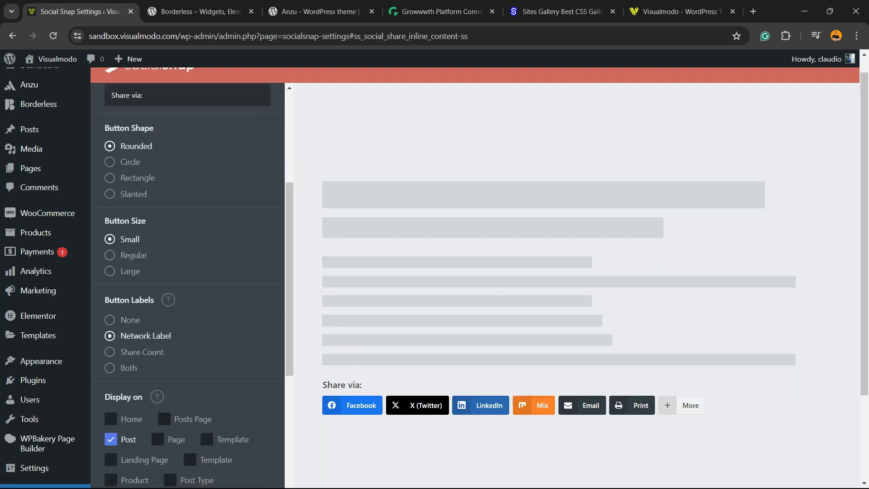
{"action": "left_click", "coordinate": [110, 255]}
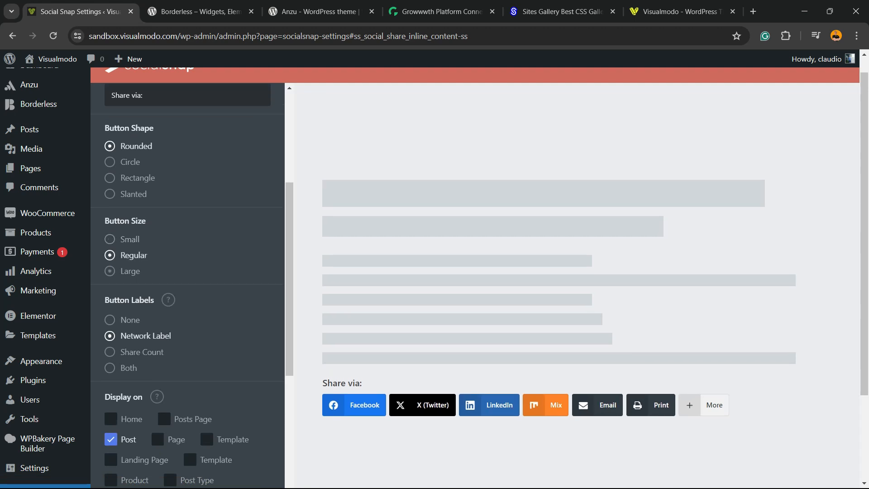
{"action": "left_click", "coordinate": [110, 271]}
{"action": "left_click", "coordinate": [110, 254]}
Try the Share Count, Both and None options for the button labels and return them to Network Label.
{"action": "scroll", "coordinate": [187, 285], "scroll_direction": "down", "scroll_amount": 2}
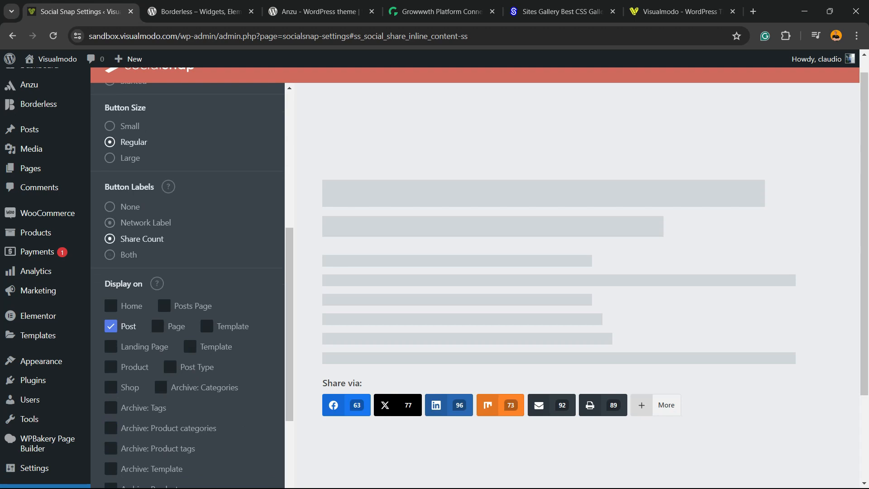
{"action": "left_click", "coordinate": [110, 223]}
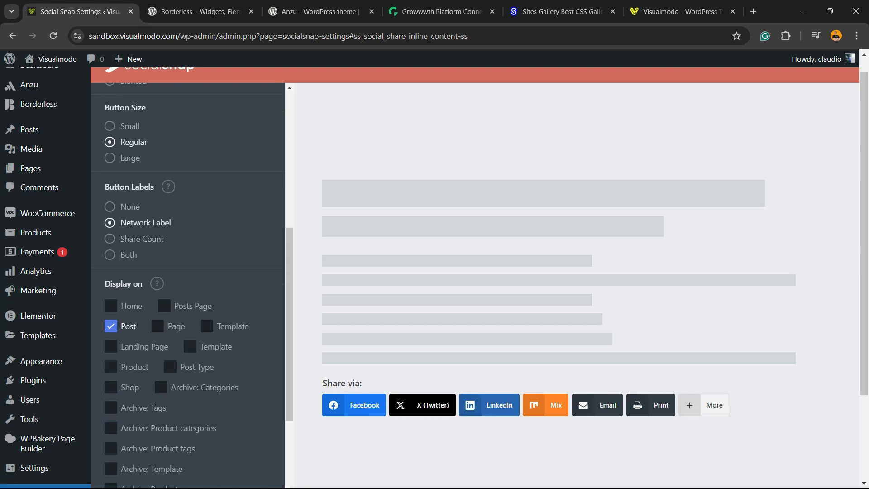
{"action": "left_click", "coordinate": [110, 239]}
{"action": "left_click", "coordinate": [110, 255]}
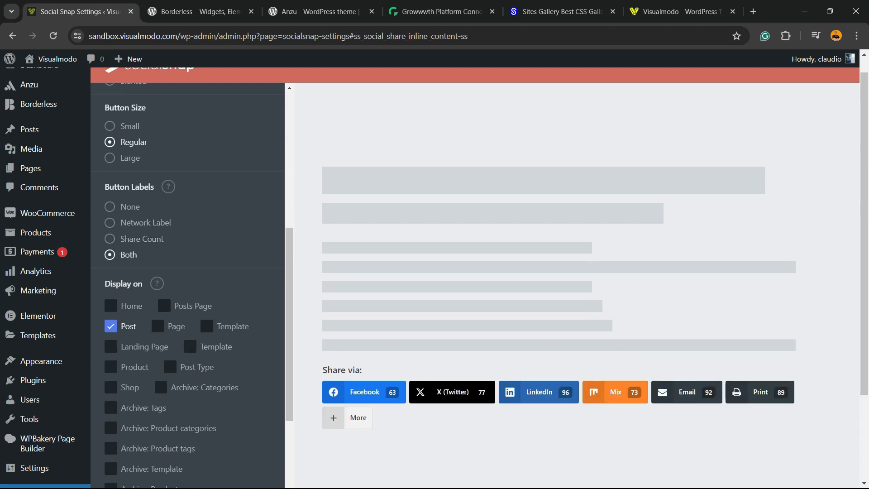
{"action": "left_click", "coordinate": [109, 239]}
{"action": "left_click", "coordinate": [110, 223]}
{"action": "left_click", "coordinate": [110, 207]}
{"action": "left_click", "coordinate": [110, 222]}
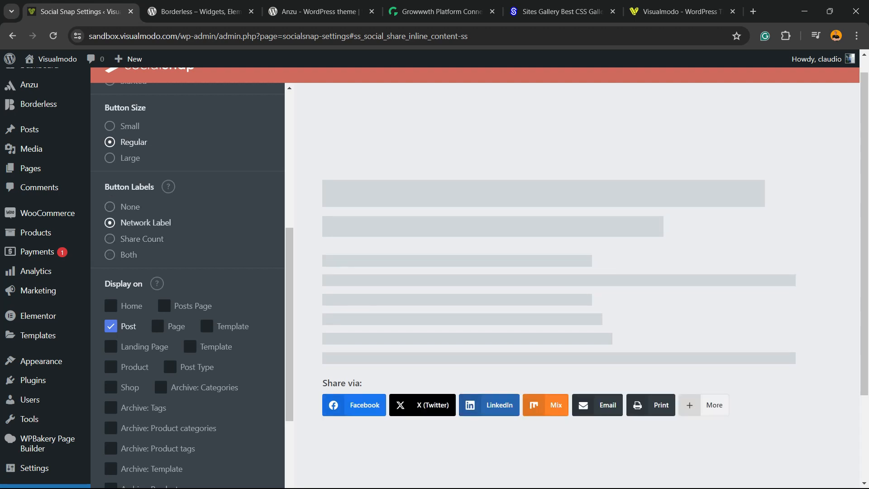
Enable the inline buttons on the Product post type in the display options and save the changes.
{"action": "scroll", "coordinate": [110, 223], "scroll_direction": "down", "scroll_amount": 3}
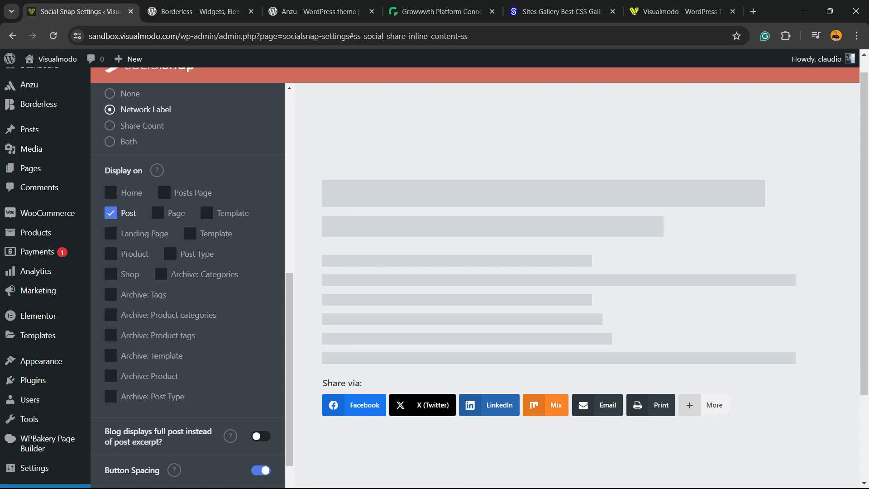
{"action": "scroll", "coordinate": [188, 285], "scroll_direction": "down", "scroll_amount": 3}
{"action": "left_click", "coordinate": [111, 140]}
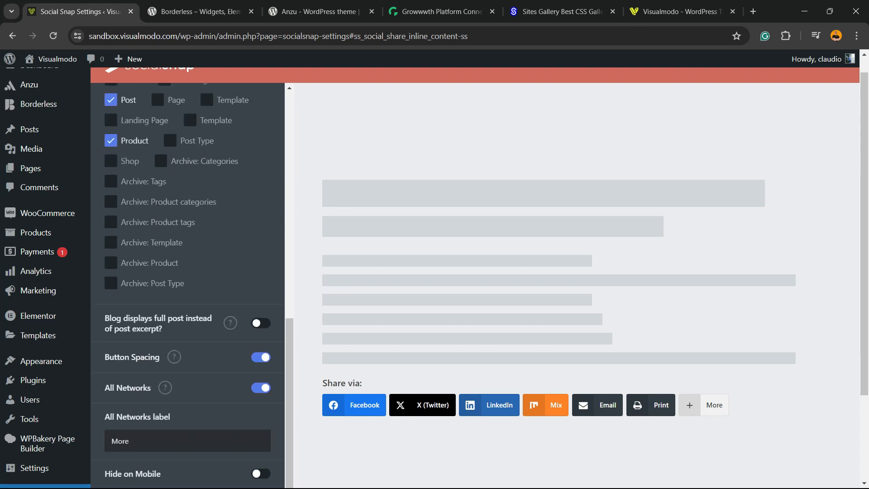
{"action": "scroll", "coordinate": [188, 285], "scroll_direction": "down", "scroll_amount": 3}
{"action": "scroll", "coordinate": [187, 285], "scroll_direction": "up", "scroll_amount": 5}
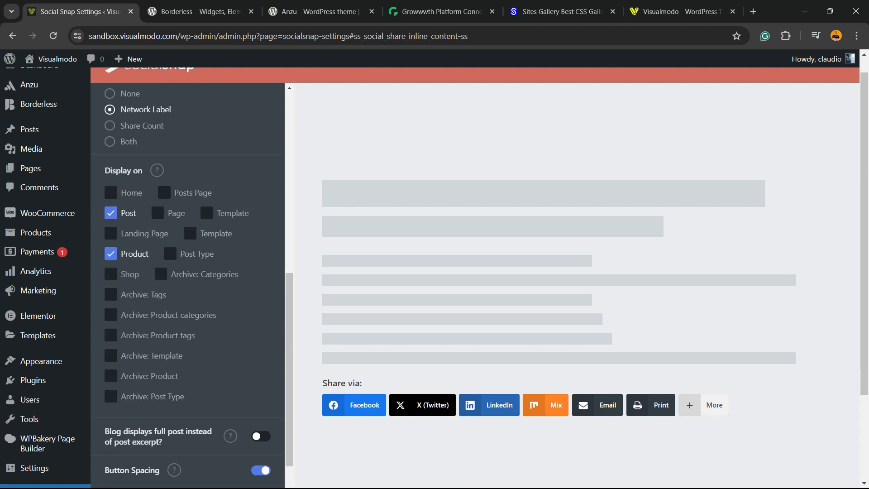
{"action": "scroll", "coordinate": [187, 285], "scroll_direction": "down", "scroll_amount": 5}
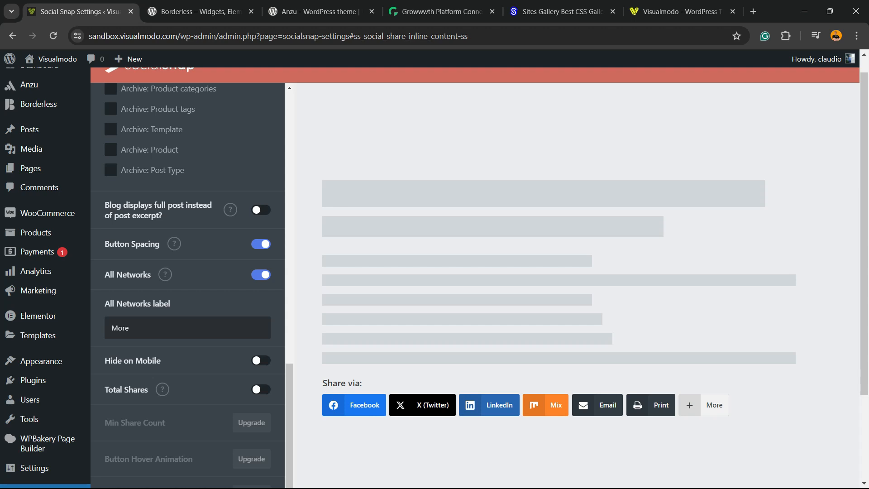
{"action": "scroll", "coordinate": [252, 402], "scroll_direction": "down", "scroll_amount": 3}
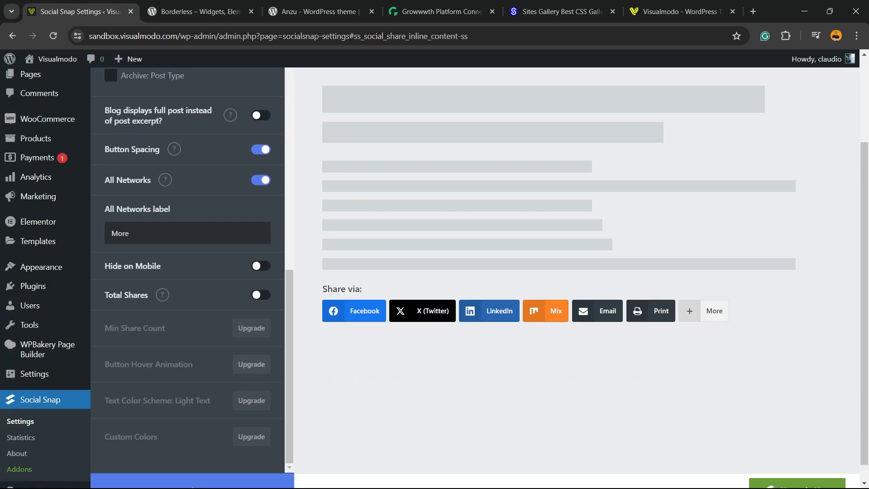
{"action": "left_click", "coordinate": [189, 470]}
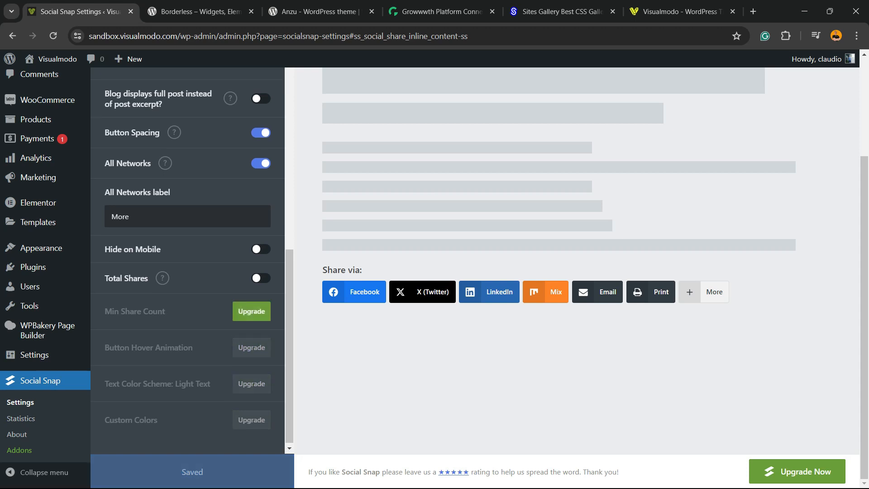
Open the posts list separately, view the "Hello world!" post on the site, and check the share buttons below its content.
{"action": "scroll", "coordinate": [251, 308], "scroll_direction": "up", "scroll_amount": 10}
{"action": "scroll", "coordinate": [251, 307], "scroll_direction": "up", "scroll_amount": 3}
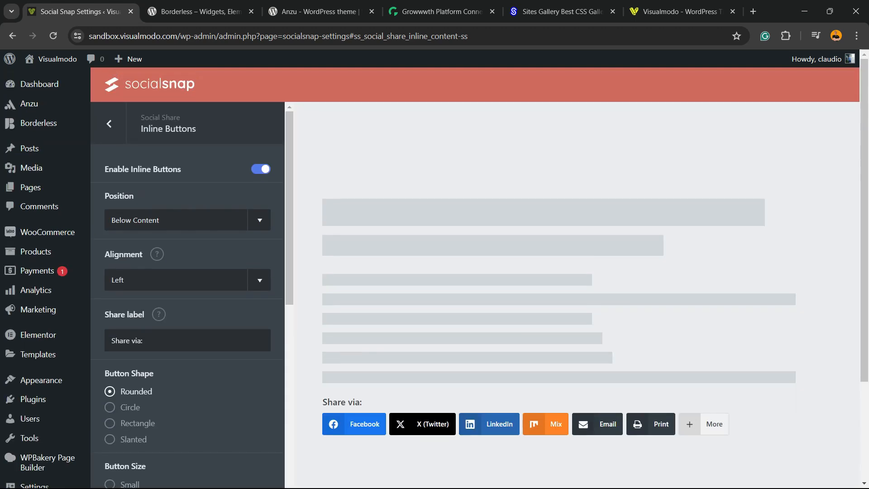
{"action": "mouse_move", "coordinate": [30, 148]}
{"action": "right_click", "coordinate": [115, 151]}
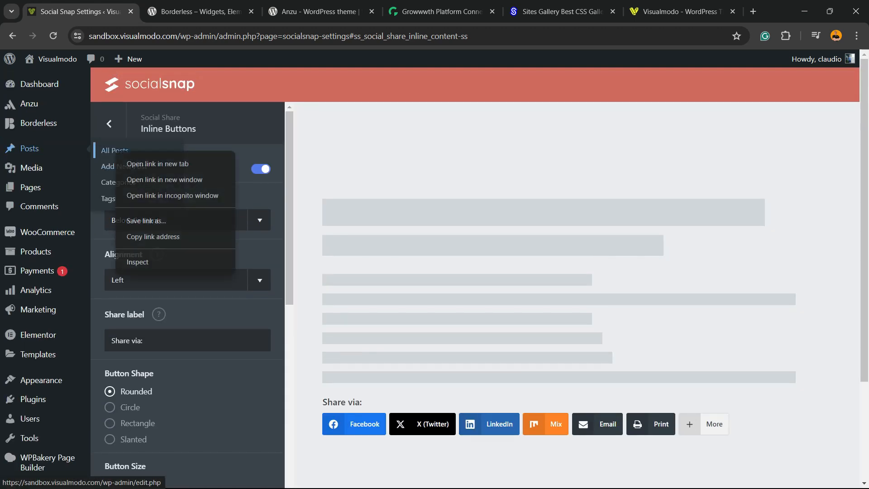
{"action": "left_click", "coordinate": [154, 164]}
{"action": "left_click", "coordinate": [172, 12]}
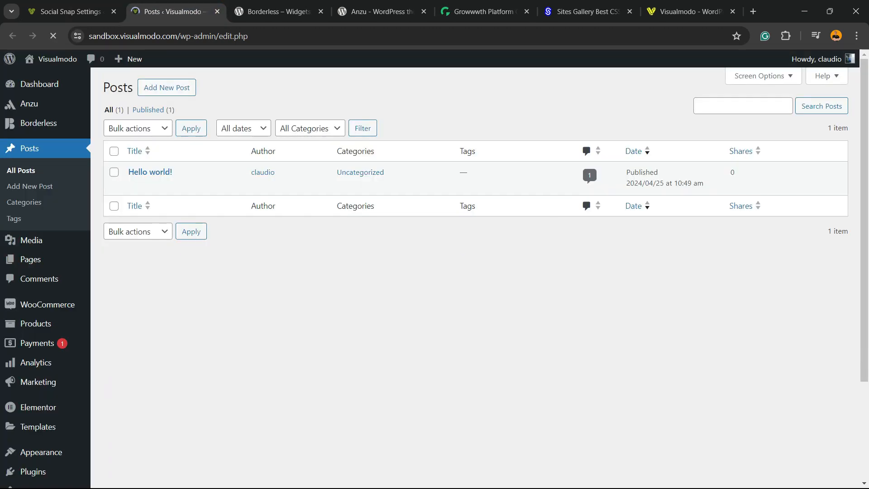
{"action": "left_click", "coordinate": [216, 185]}
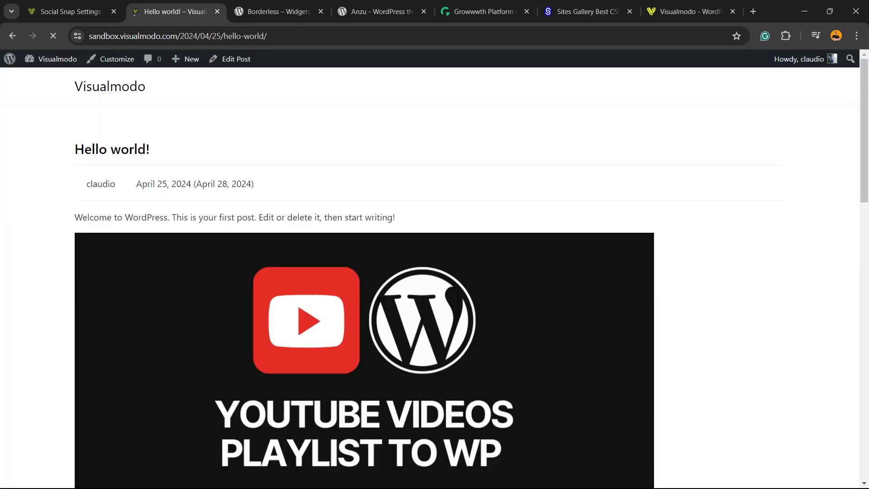
{"action": "scroll", "coordinate": [435, 272], "scroll_direction": "down", "scroll_amount": 15}
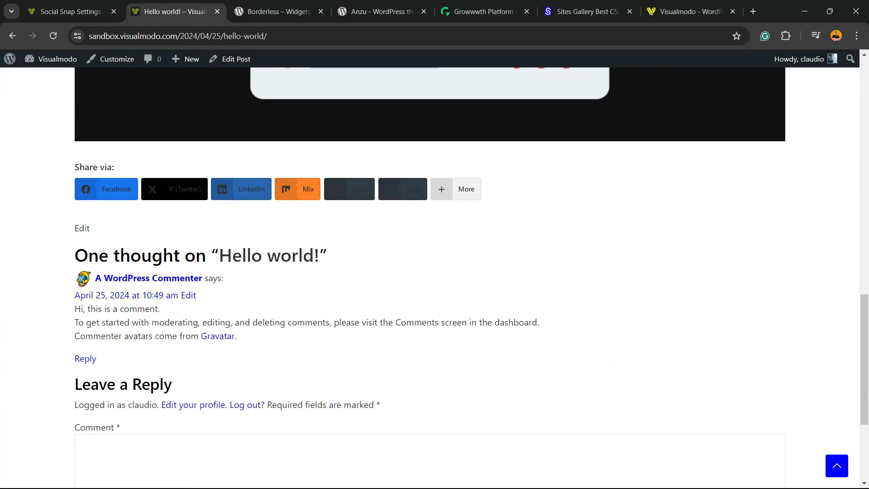
{"action": "left_click", "coordinate": [71, 11]}
{"action": "scroll", "coordinate": [520, 271], "scroll_direction": "down", "scroll_amount": 3}
{"action": "scroll", "coordinate": [434, 271], "scroll_direction": "up", "scroll_amount": 3}
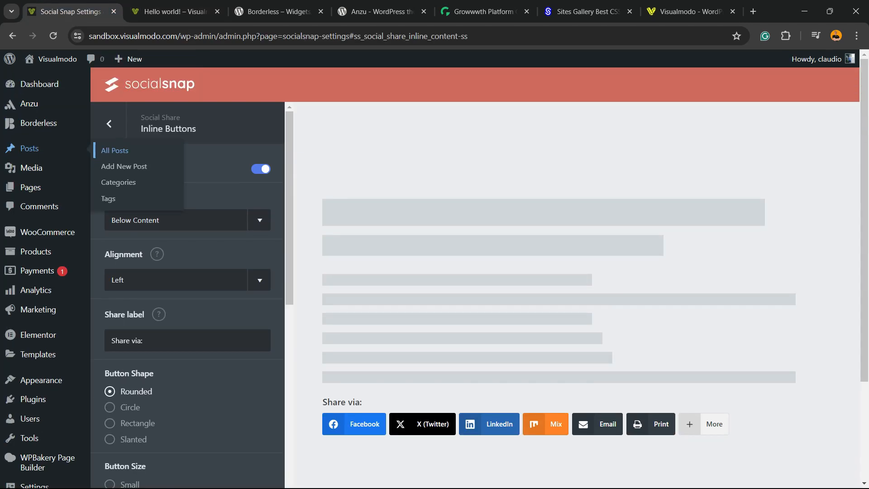
{"action": "scroll", "coordinate": [434, 271], "scroll_direction": "down", "scroll_amount": 3}
{"action": "scroll", "coordinate": [434, 272], "scroll_direction": "up", "scroll_amount": 3}
{"action": "scroll", "coordinate": [434, 272], "scroll_direction": "down", "scroll_amount": 3}
{"action": "scroll", "coordinate": [435, 272], "scroll_direction": "up", "scroll_amount": 3}
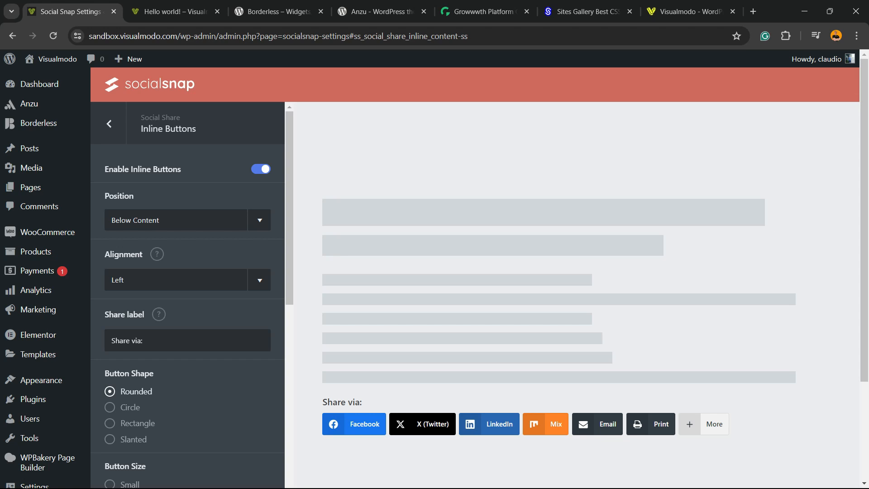
Look through the already open Borderless plugin page, Anzu theme page and Growwwth homepage.
{"action": "key", "text": "ctrl+Tab"}
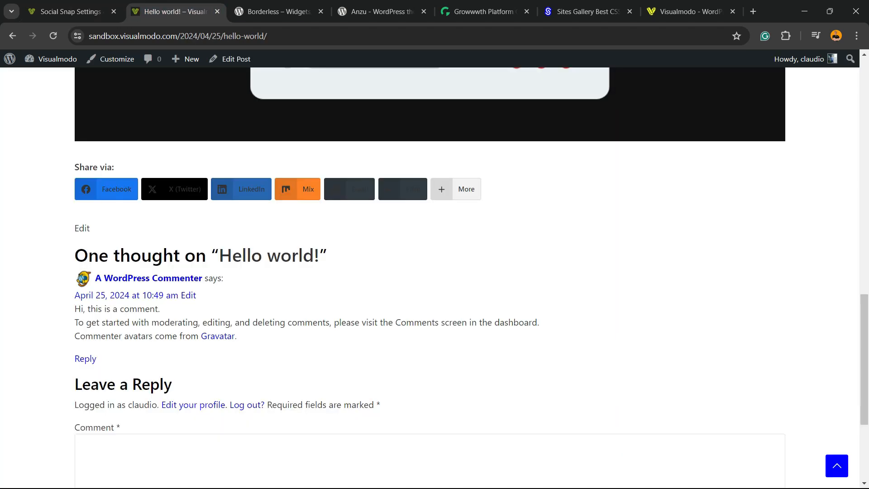
{"action": "key", "text": "ctrl+Tab"}
{"action": "triple_click", "coordinate": [384, 403]}
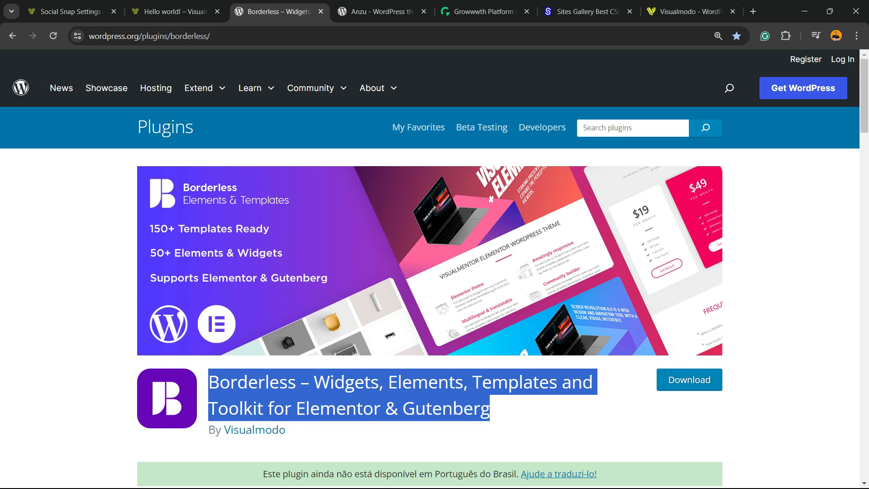
{"action": "key", "text": "ctrl+Tab"}
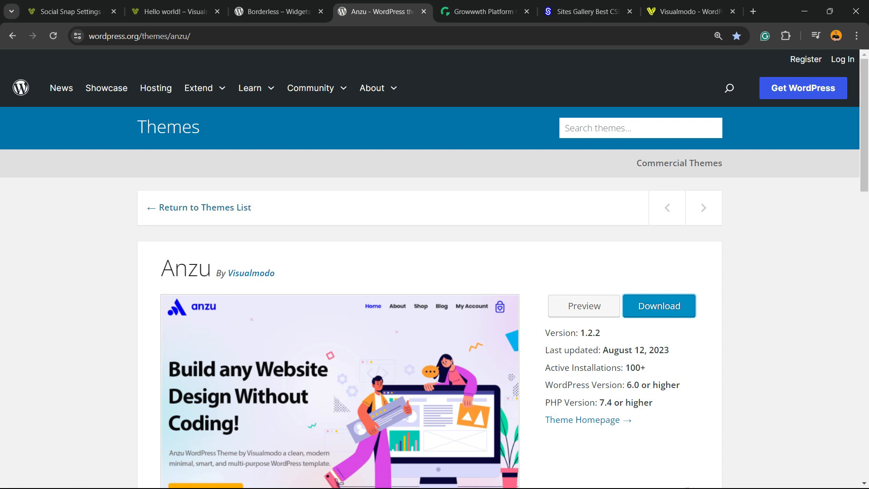
{"action": "scroll", "coordinate": [435, 271], "scroll_direction": "down", "scroll_amount": 5}
{"action": "scroll", "coordinate": [435, 272], "scroll_direction": "up", "scroll_amount": 5}
{"action": "key", "text": "ctrl+Tab"}
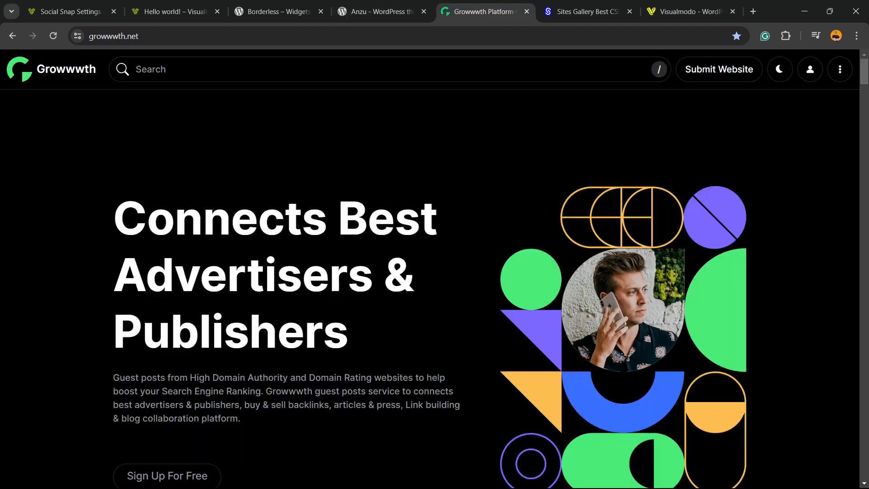
{"action": "scroll", "coordinate": [430, 290], "scroll_direction": "down", "scroll_amount": 8}
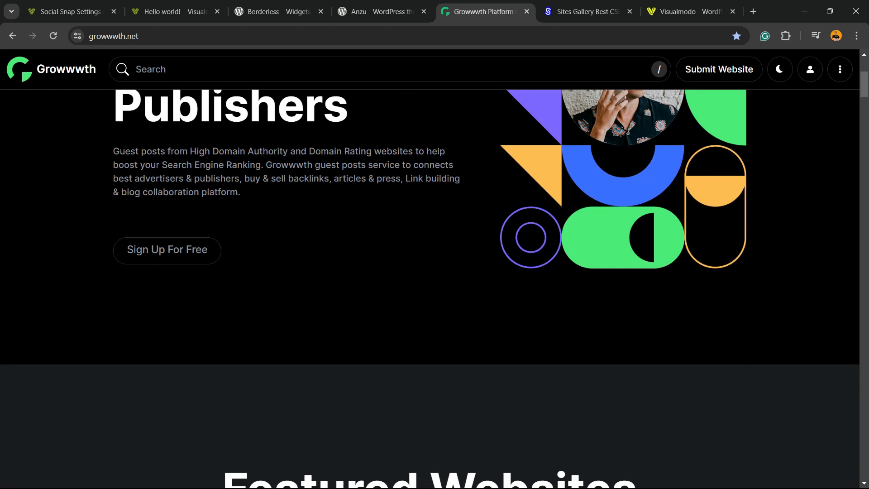
Look through the website listings on the Growwwth homepage and the site showcase on the already open Sites Gallery page.
{"action": "scroll", "coordinate": [434, 289], "scroll_direction": "down", "scroll_amount": 15}
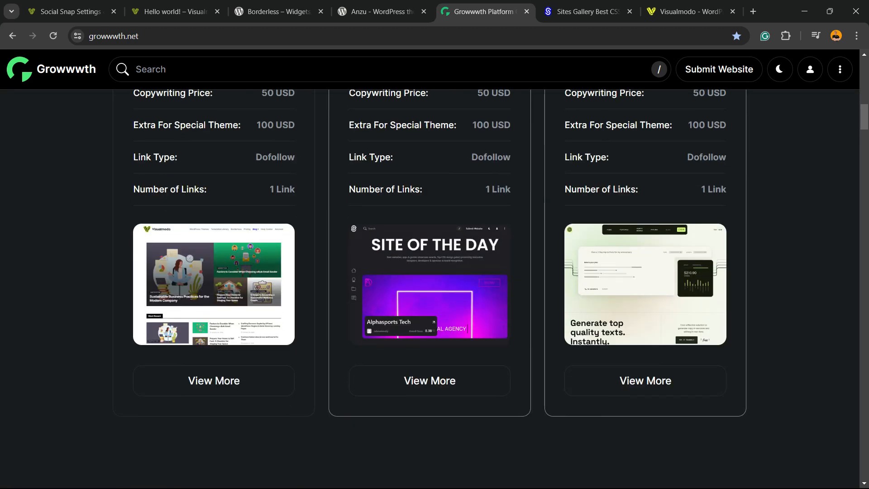
{"action": "scroll", "coordinate": [434, 271], "scroll_direction": "down", "scroll_amount": 1}
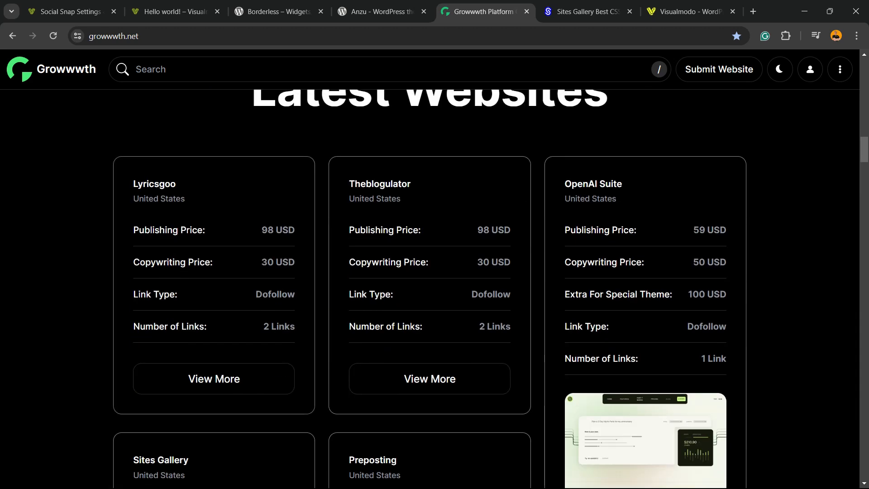
{"action": "key", "text": "ctrl+Tab"}
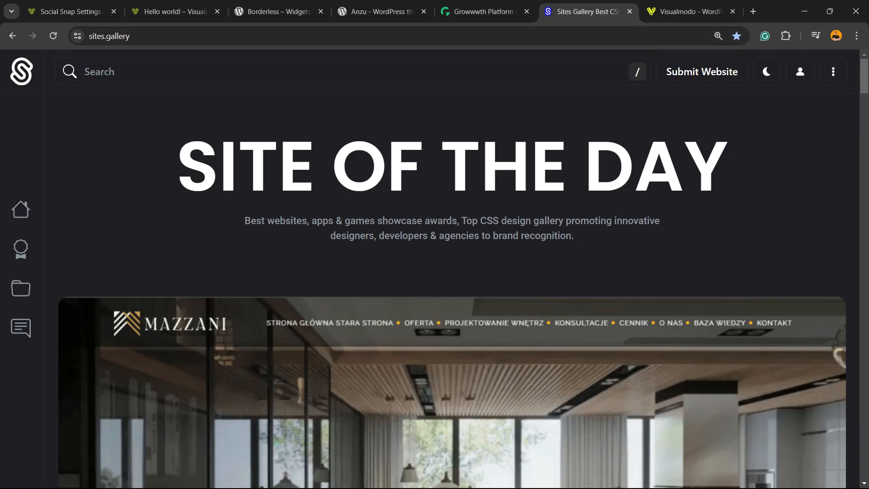
{"action": "scroll", "coordinate": [452, 290], "scroll_direction": "down", "scroll_amount": 10}
{"action": "scroll", "coordinate": [190, 203], "scroll_direction": "down", "scroll_amount": 17}
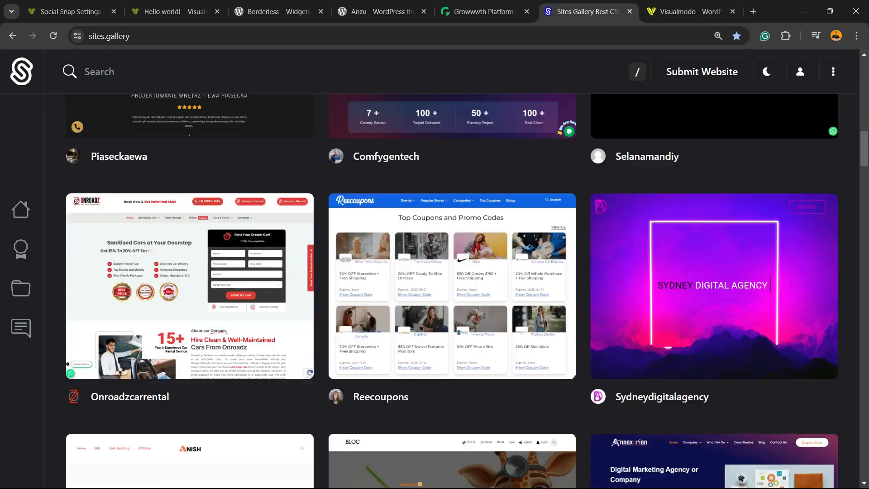
{"action": "scroll", "coordinate": [190, 204], "scroll_direction": "down", "scroll_amount": 15}
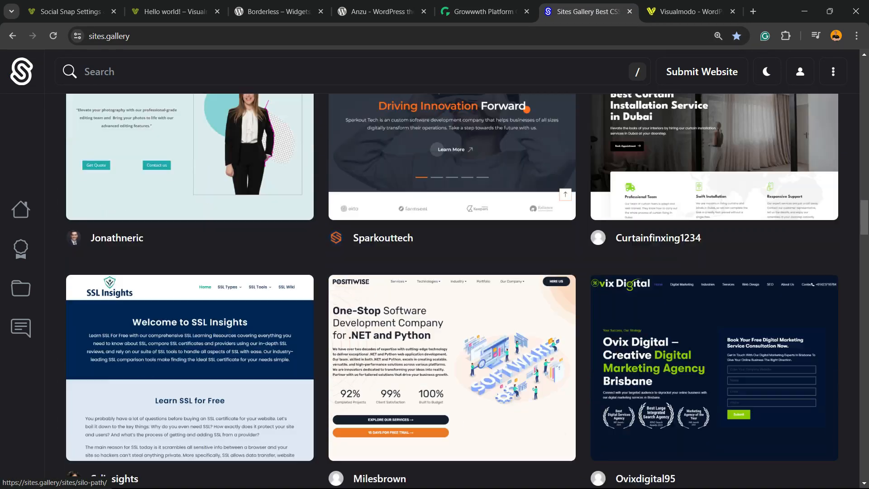
Open the WordPress Themes product page on the already open Visualmodo site and look through its catalogue of premium themes.
{"action": "key", "text": "ctrl+Tab"}
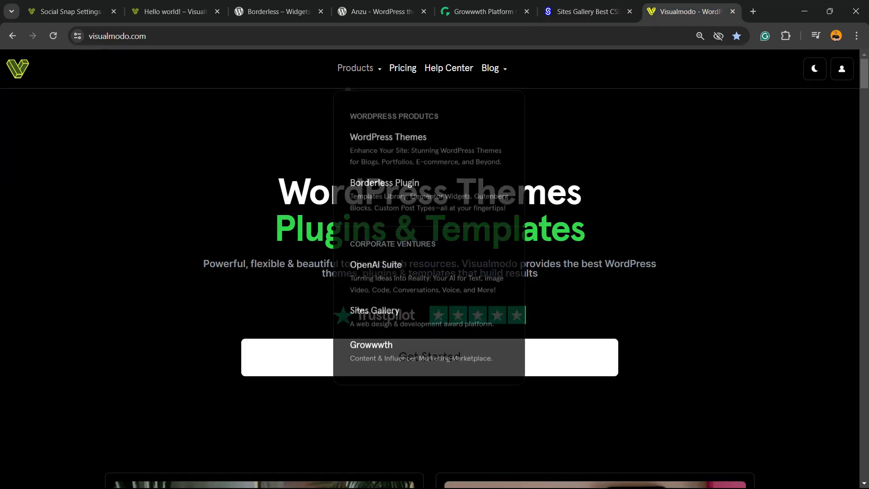
{"action": "left_click", "coordinate": [388, 135]}
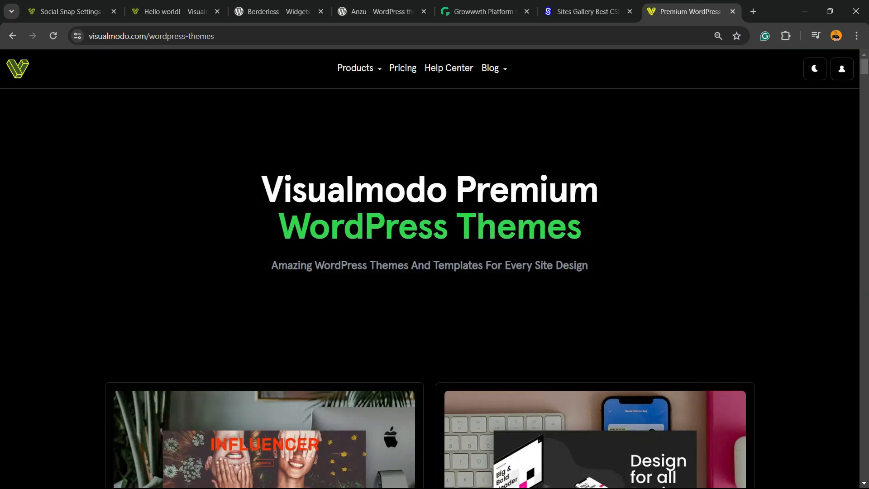
{"action": "scroll", "coordinate": [262, 217], "scroll_direction": "down", "scroll_amount": 20}
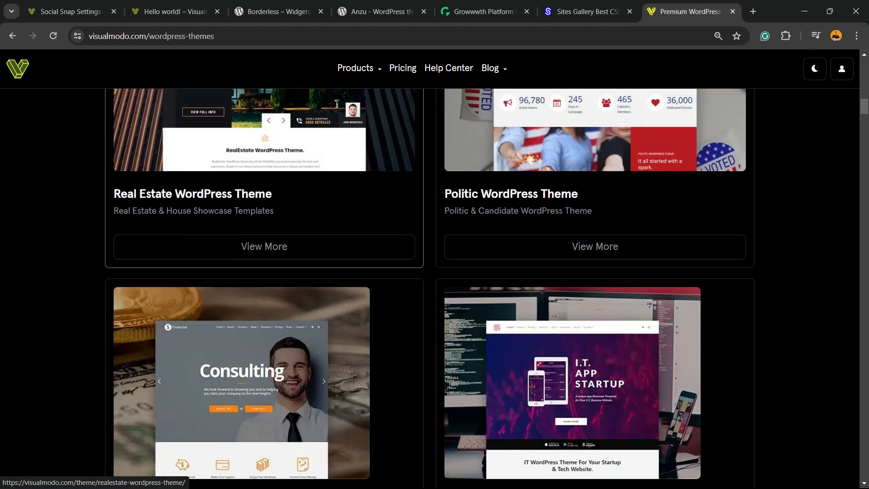
{"action": "scroll", "coordinate": [263, 244], "scroll_direction": "down", "scroll_amount": 15}
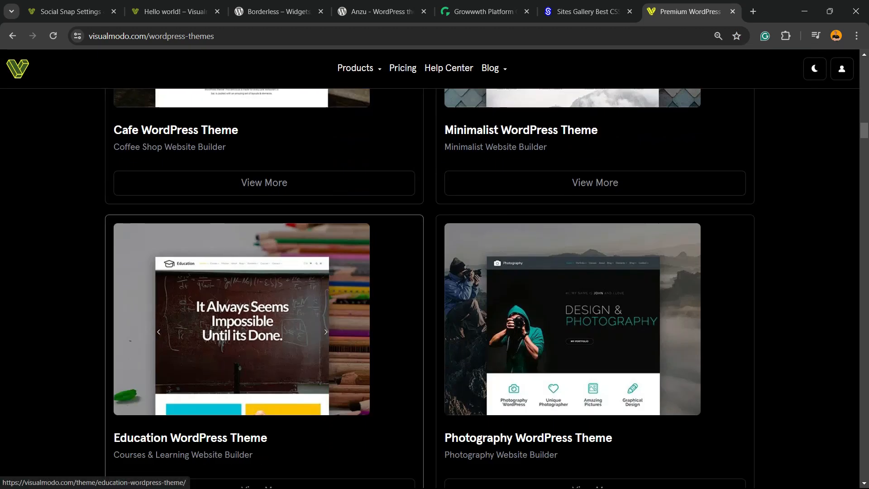
{"action": "scroll", "coordinate": [263, 244], "scroll_direction": "down", "scroll_amount": 14}
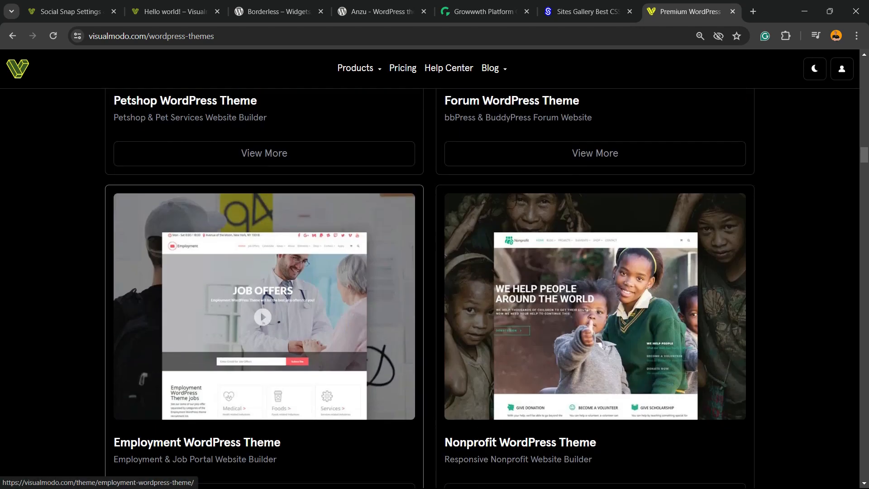
{"action": "scroll", "coordinate": [263, 244], "scroll_direction": "down", "scroll_amount": 15}
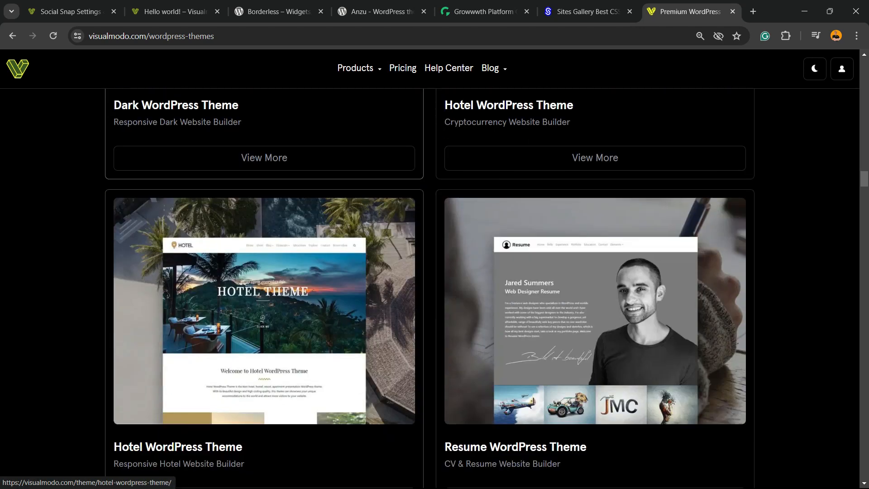
{"action": "scroll", "coordinate": [263, 244], "scroll_direction": "down", "scroll_amount": 15}
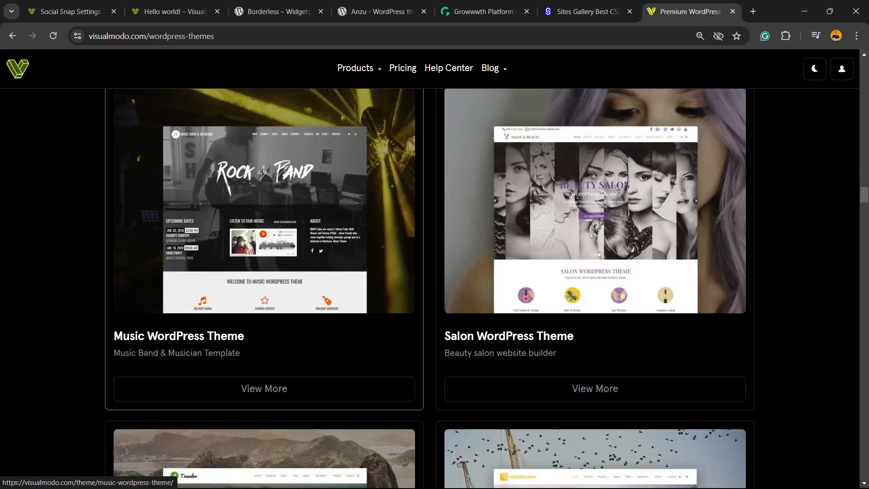
{"action": "scroll", "coordinate": [262, 244], "scroll_direction": "down", "scroll_amount": 13}
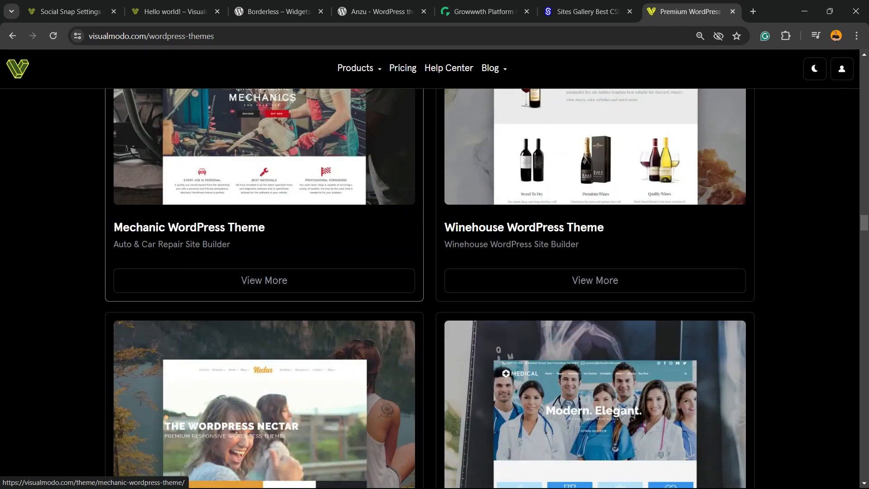
{"action": "scroll", "coordinate": [262, 244], "scroll_direction": "down", "scroll_amount": 18}
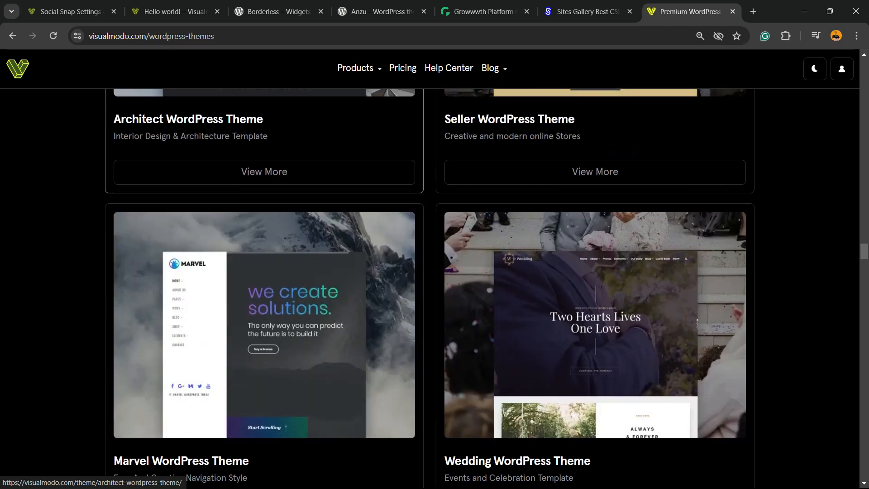
{"action": "scroll", "coordinate": [263, 245], "scroll_direction": "down", "scroll_amount": 12}
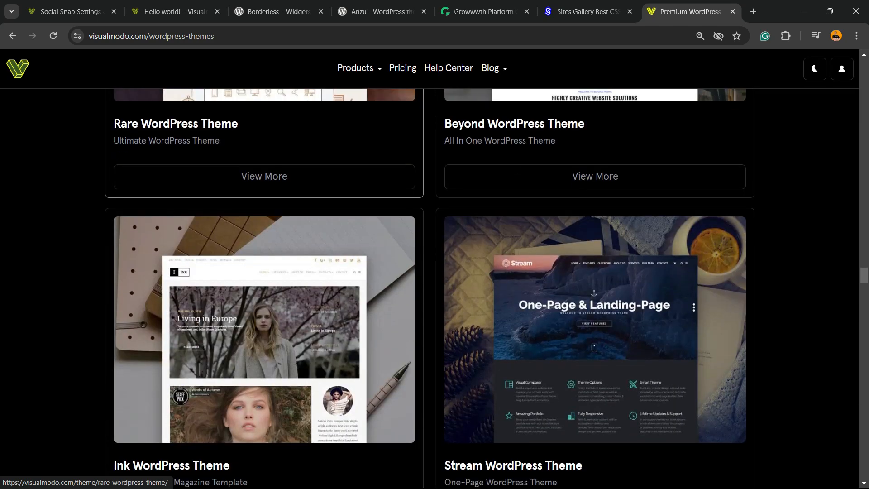
{"action": "scroll", "coordinate": [262, 244], "scroll_direction": "down", "scroll_amount": 20}
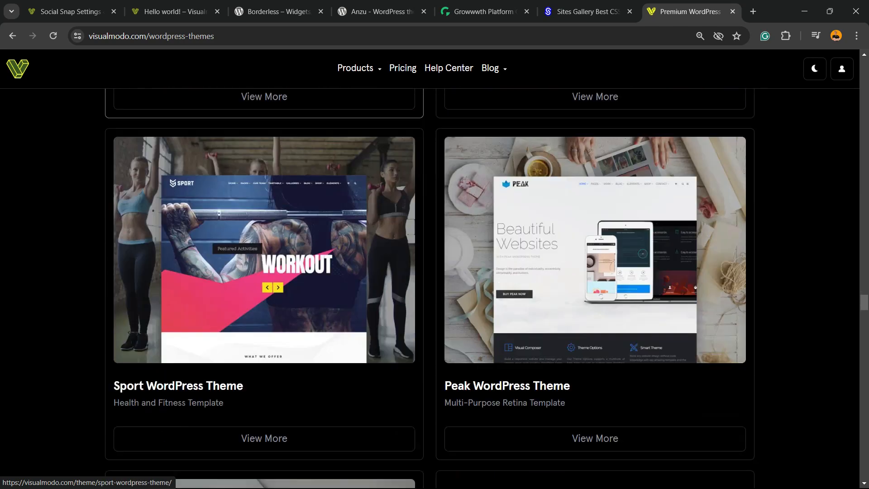